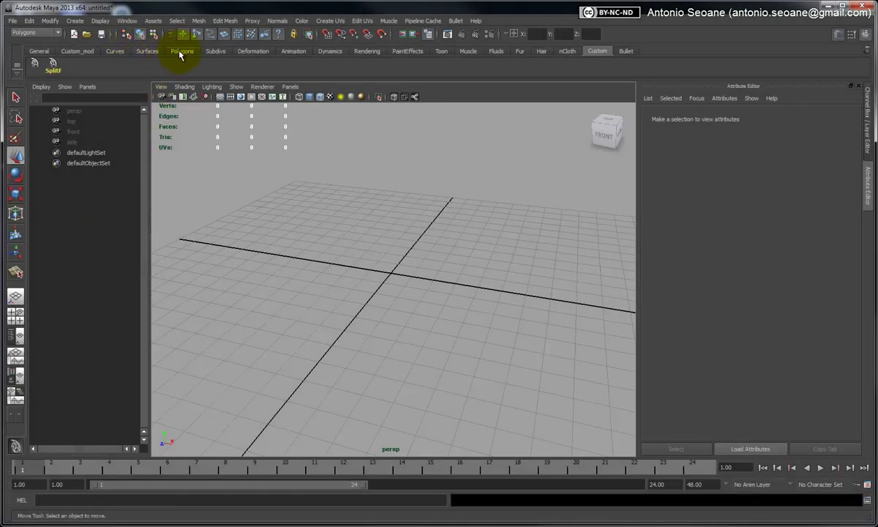
Show the Polygons shelf with the polygon primitive shapes
click(183, 51)
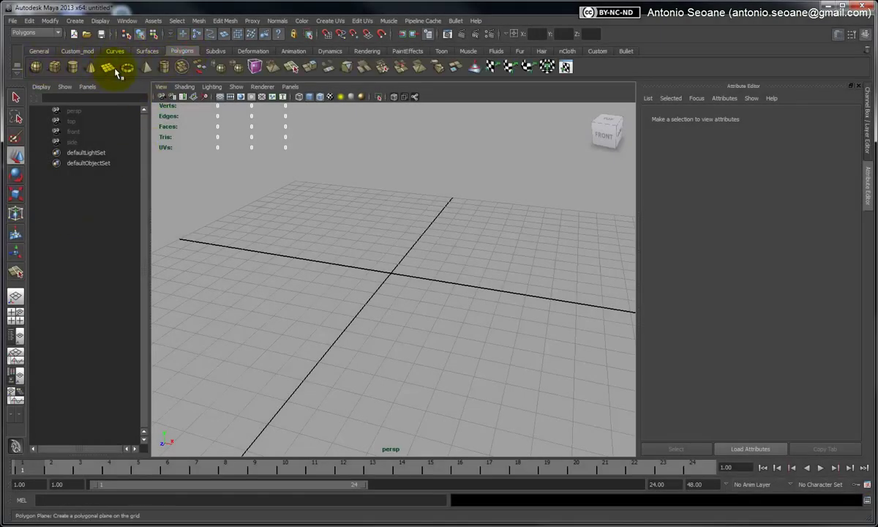
Create a polygon sphere at the grid centre and rotate it 90° on X
click(38, 68)
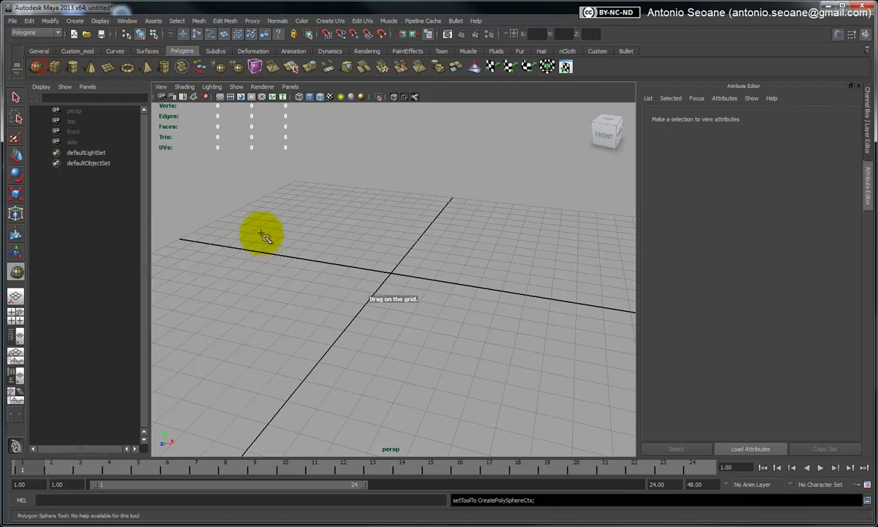
mouse_move(381, 257)
mouse_down()
mouse_move(401, 294)
mouse_move(364, 269)
mouse_move(314, 261)
mouse_move(365, 267)
mouse_up()
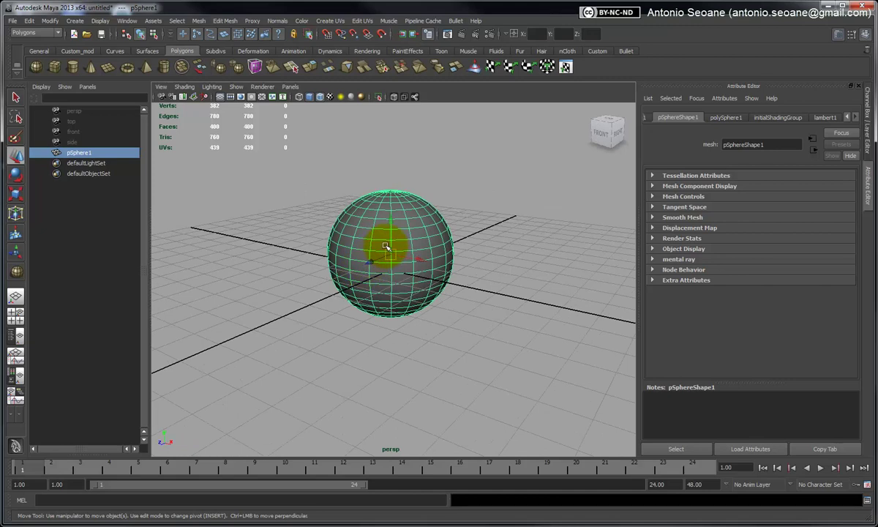
key(e)
alt+drag(390, 238, 363, 231)
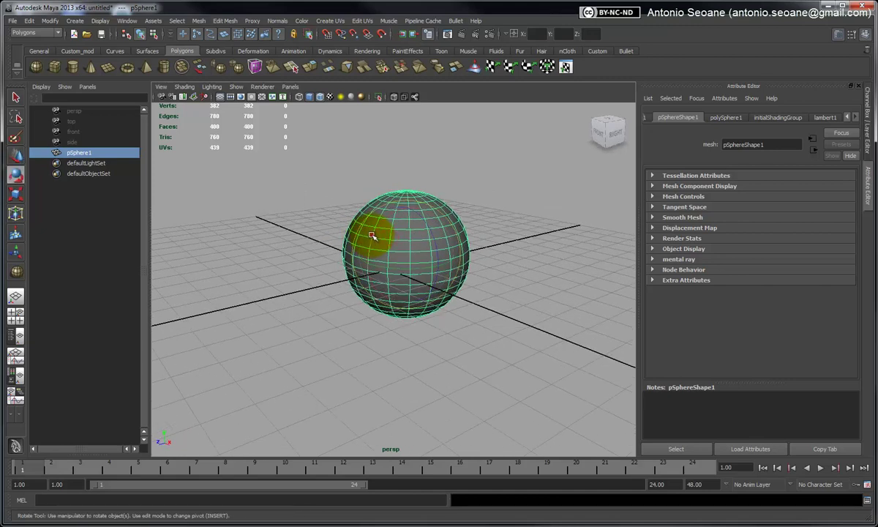
key(ctrl+z)
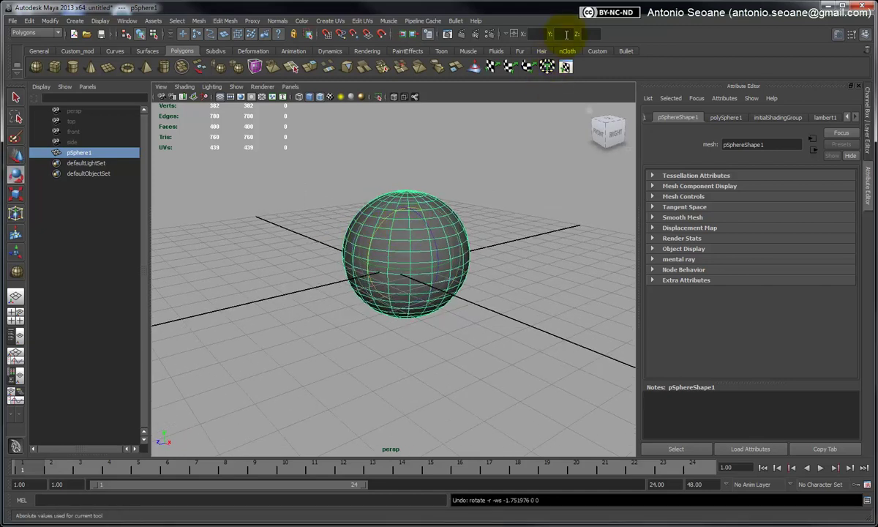
click(539, 35)
text(90)
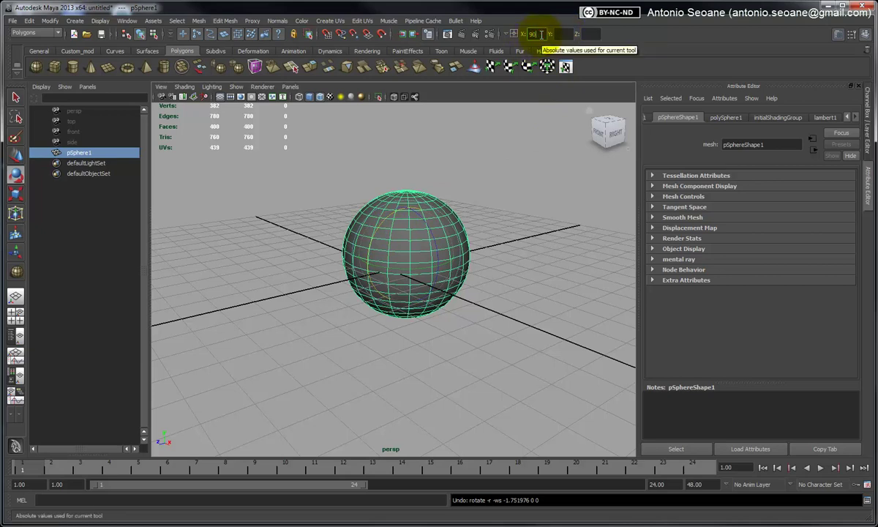
key(Return)
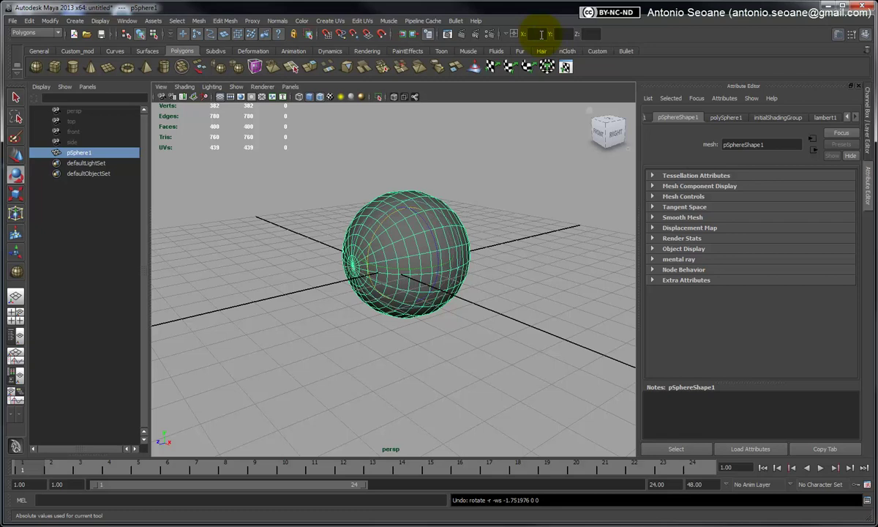
Reselect the sphere and lift it up above the grid
mouse_move(413, 188)
alt+mouse_down()
mouse_move(448, 186)
mouse_move(386, 198)
mouse_move(399, 217)
mouse_move(369, 237)
alt+mouse_up()
click(450, 189)
click(407, 232)
scroll(408, 229, up, 3)
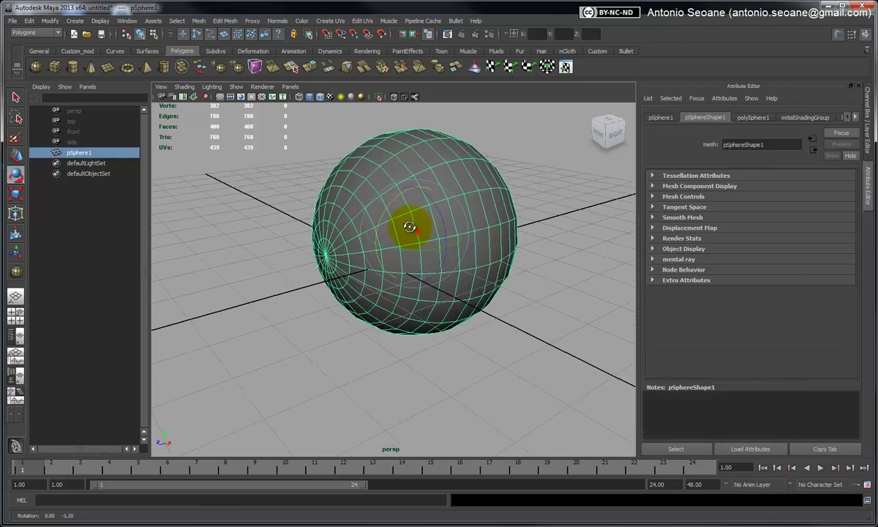
scroll(388, 261, down, 3)
key(w)
middle_drag(381, 247, 392, 157)
Switch to the side view, centre the sphere and turn on X-Ray shading
mouse_move(393, 157)
alt+mouse_down()
mouse_move(323, 190)
mouse_move(351, 198)
mouse_move(324, 249)
mouse_move(338, 242)
alt+mouse_up()
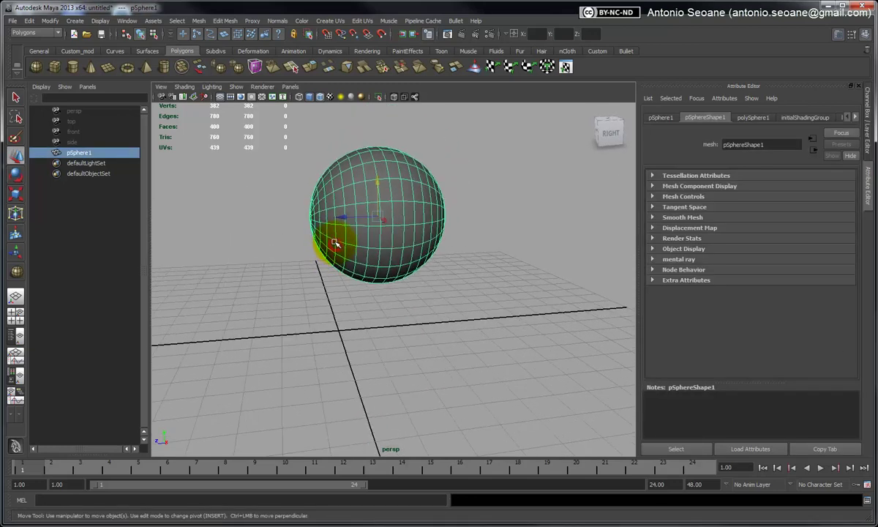
key(space)
click(370, 251)
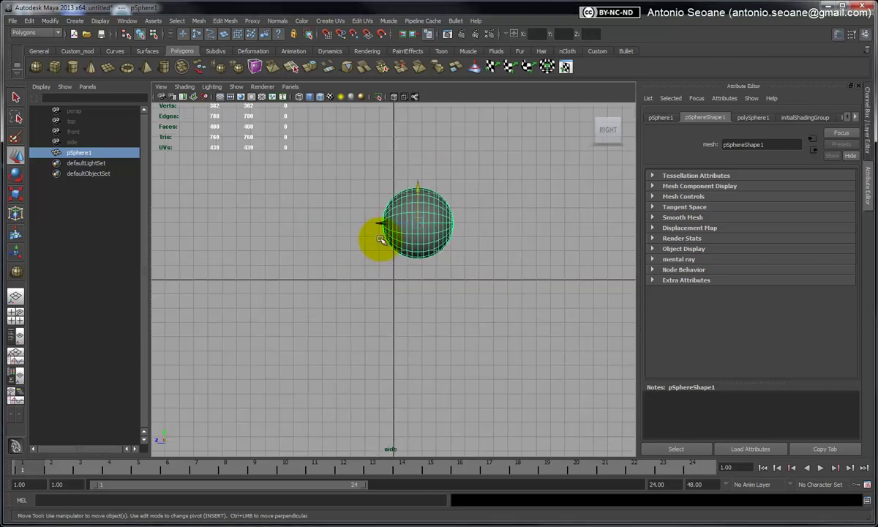
alt+right_drag(373, 240, 339, 285)
mouse_move(340, 285)
alt+middle_down()
mouse_move(349, 306)
mouse_move(333, 343)
alt+middle_up()
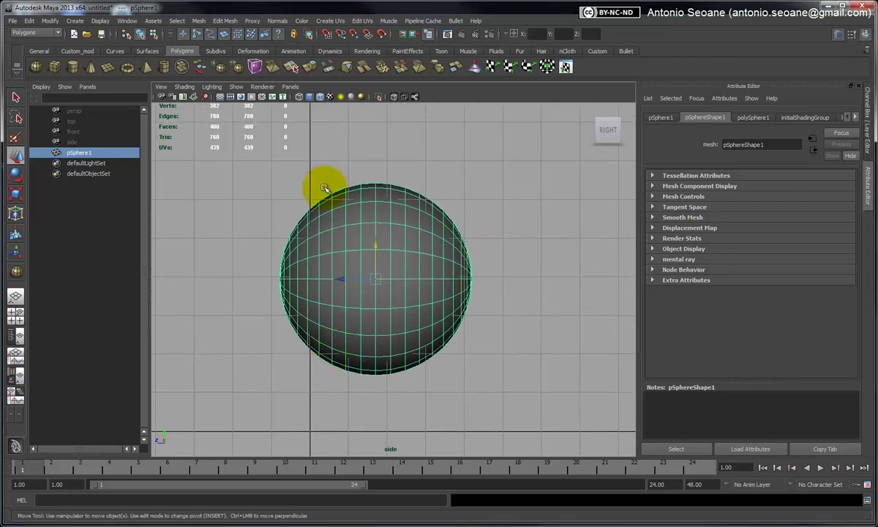
click(394, 98)
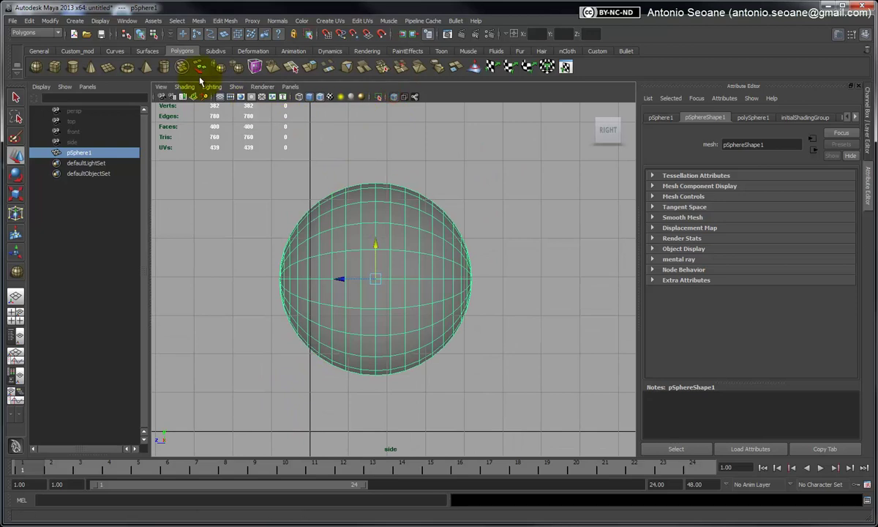
click(31, 21)
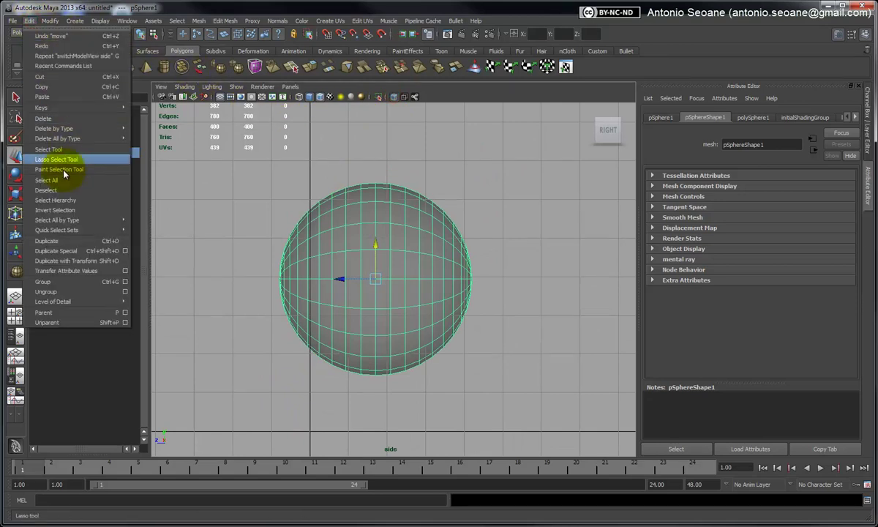
Duplicate the sphere and scale the copy down to about 0.97
click(51, 241)
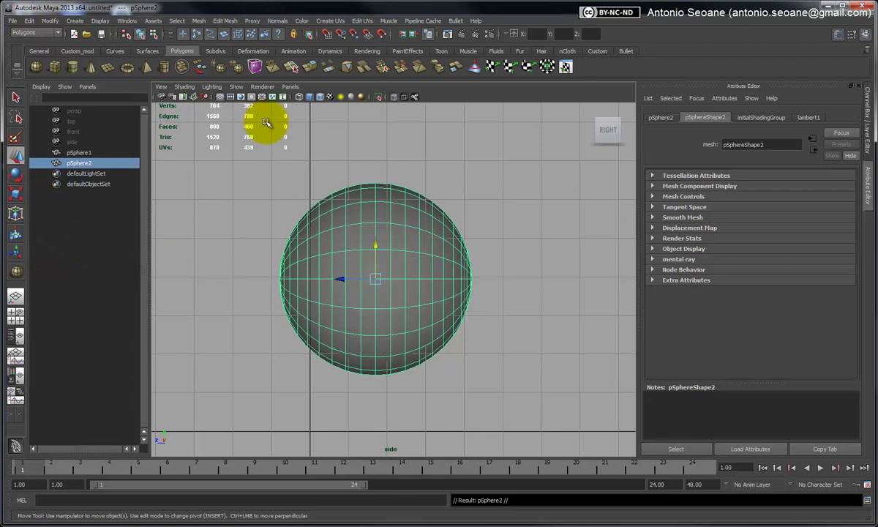
click(16, 192)
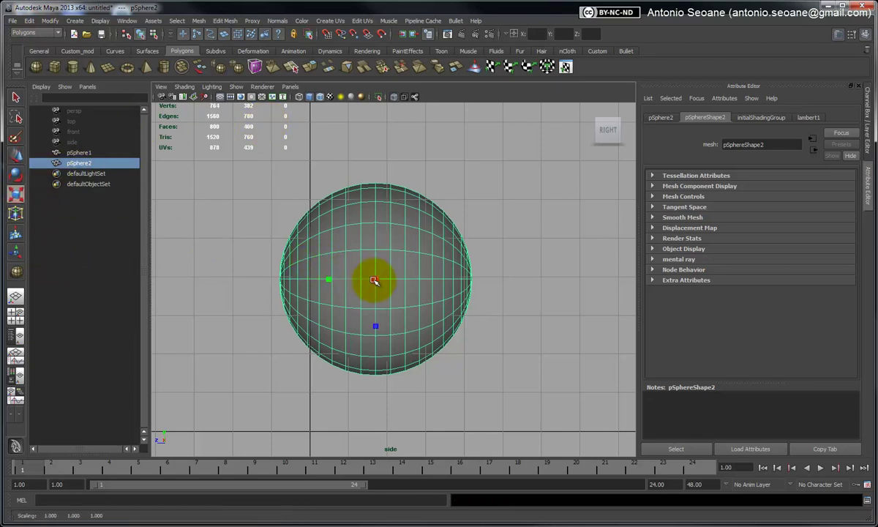
drag(374, 280, 371, 284)
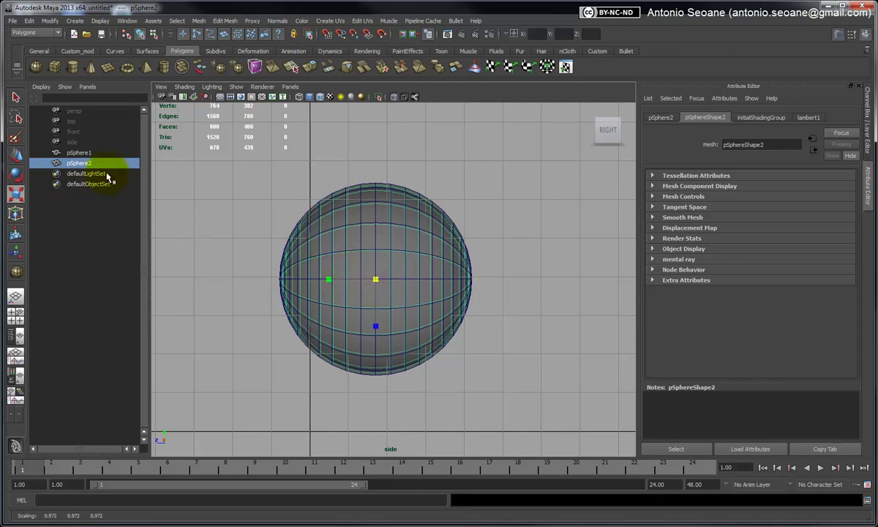
Rename the copy ojo_interior and the original ojo_exterior in the Outliner
double_click(84, 163)
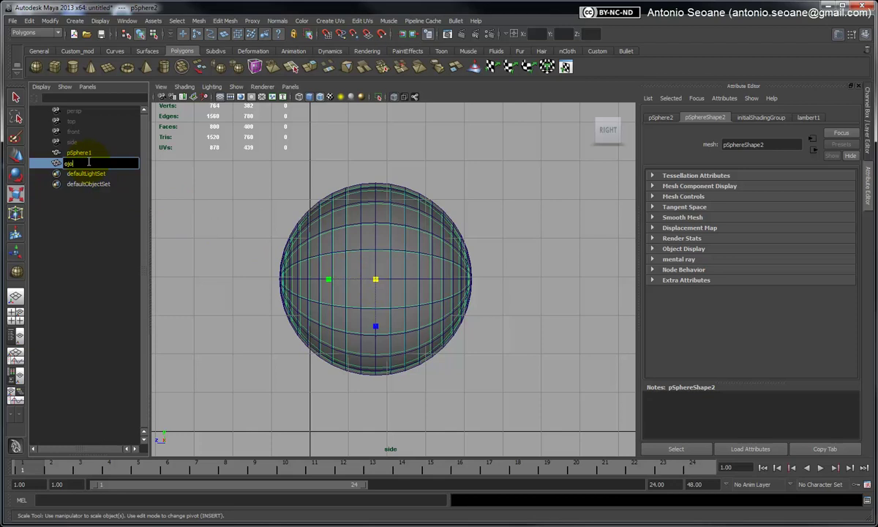
text(ojo_interior)
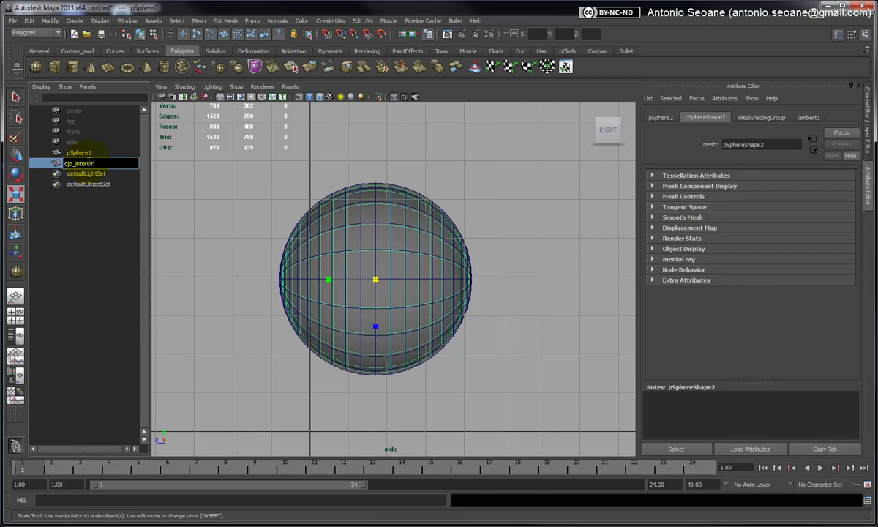
key(Return)
double_click(78, 153)
text(ojo_exterior)
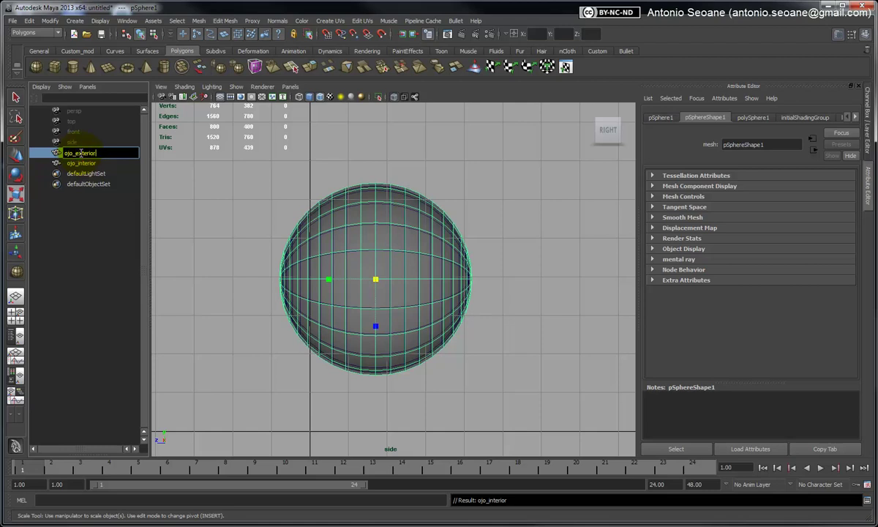
key(Return)
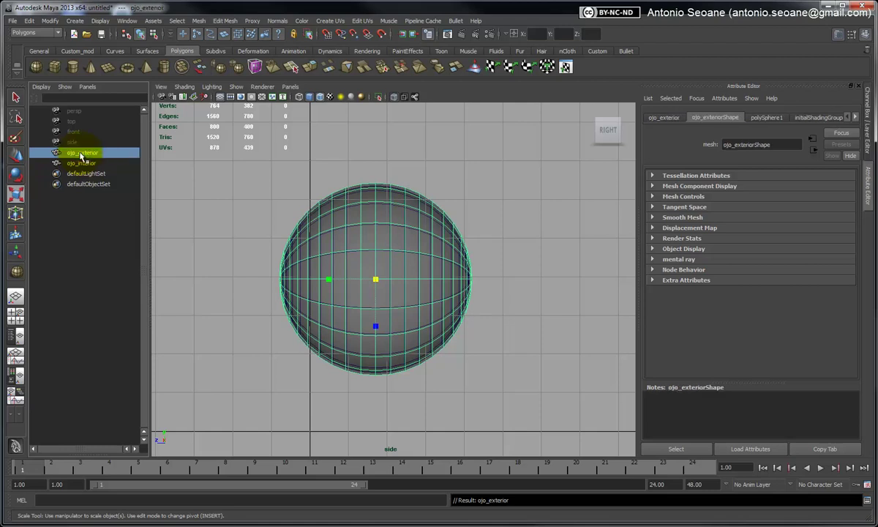
click(79, 162)
click(81, 154)
Select ojo_interior's pole vertices and scale them flat
ctrl+click(75, 153)
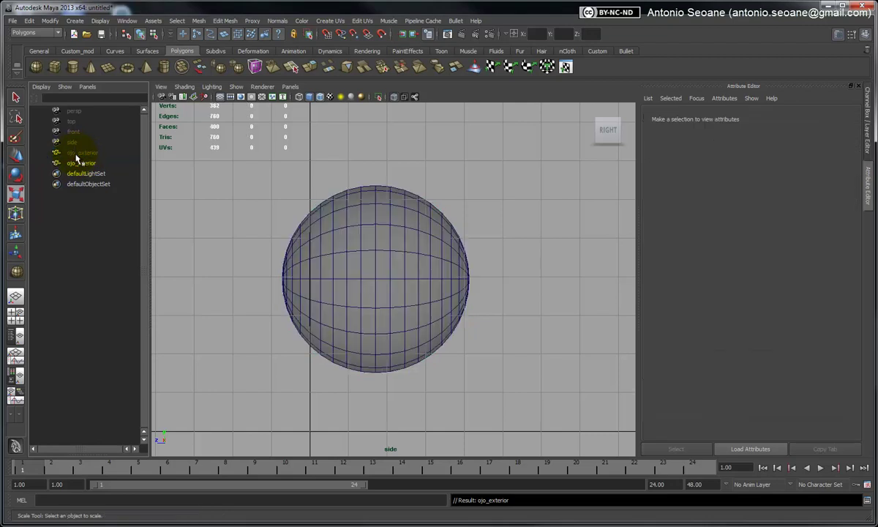
click(79, 163)
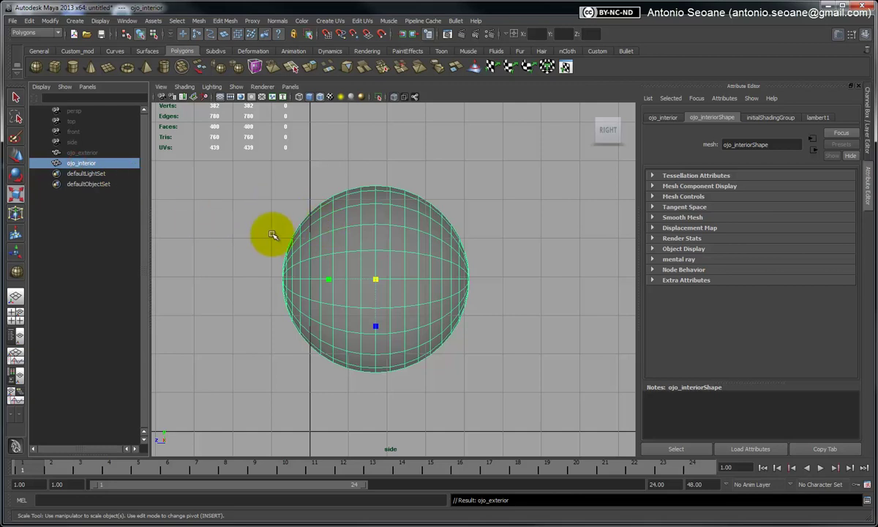
right_drag(286, 258, 285, 282)
drag(271, 240, 285, 293)
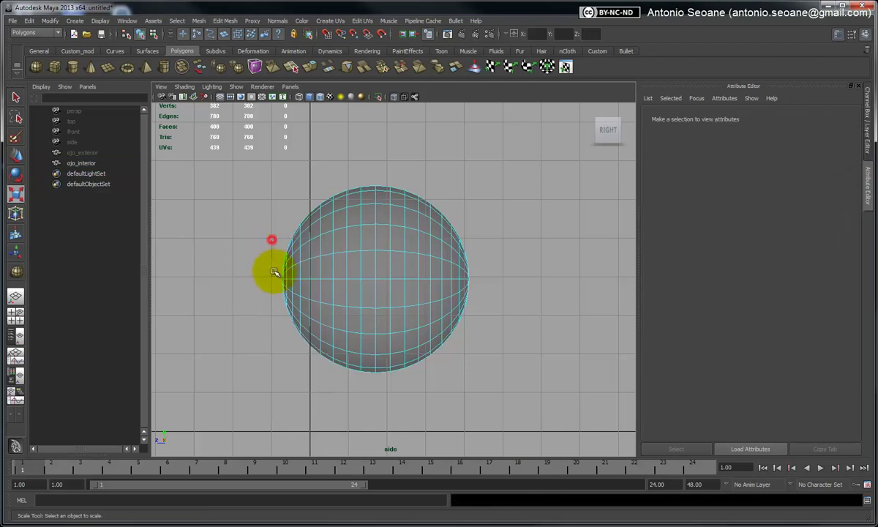
right_drag(292, 274, 237, 254)
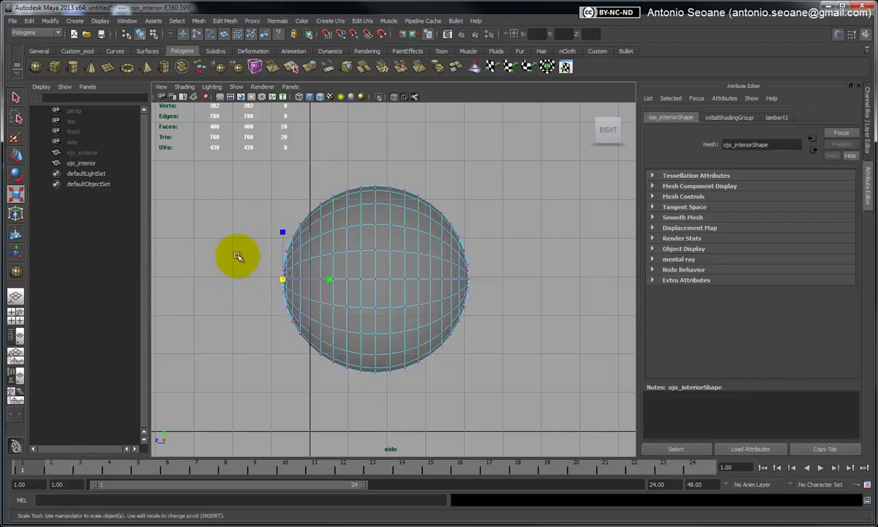
click(237, 255)
drag(274, 301, 290, 324)
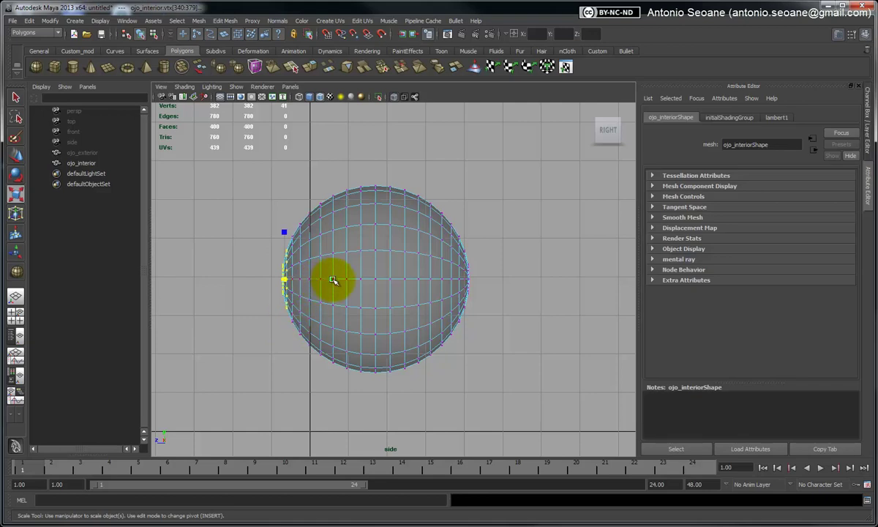
drag(334, 280, 268, 278)
Push the flattened vertices inward, return to perspective view and turn off X-Ray
key(w)
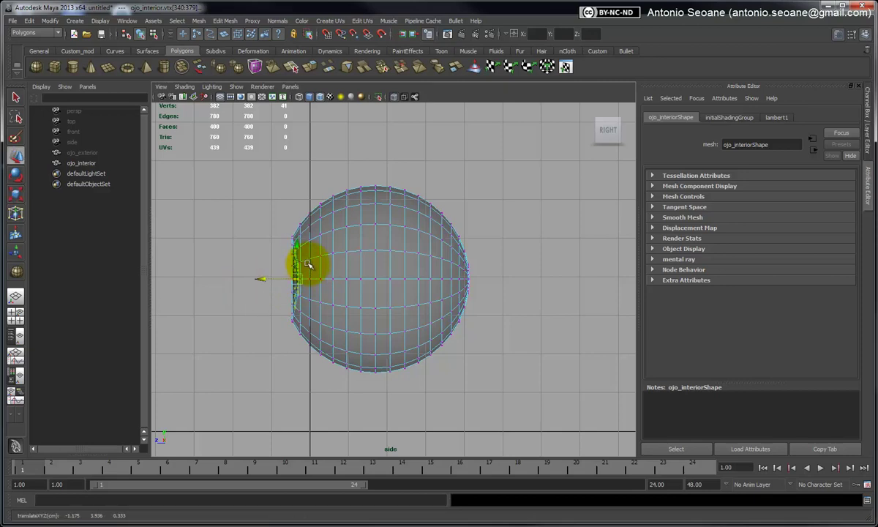
key(space)
mouse_move(307, 260)
mouse_down()
mouse_move(303, 232)
mouse_move(372, 255)
mouse_move(398, 141)
mouse_up()
click(394, 97)
alt+right_drag(385, 142, 383, 220)
mouse_move(383, 220)
alt+middle_down()
mouse_move(363, 266)
mouse_move(371, 284)
alt+middle_up()
key(w)
mouse_move(309, 284)
alt+mouse_down()
mouse_move(400, 269)
mouse_move(388, 257)
mouse_move(295, 287)
mouse_move(324, 284)
mouse_move(314, 303)
mouse_move(322, 278)
alt+mouse_up()
Select the edge loop around the inner sphere's recessed pole
click(292, 219)
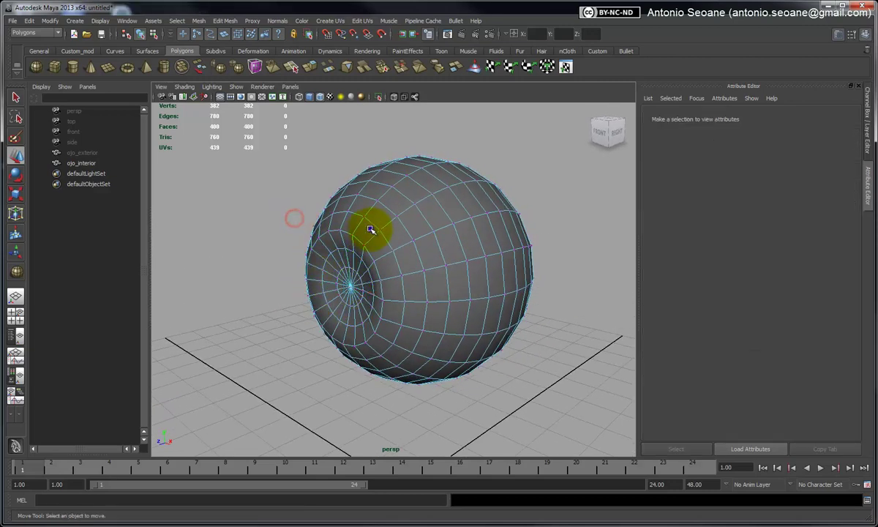
click(319, 202)
mouse_move(317, 236)
alt+mouse_down()
mouse_move(339, 231)
mouse_move(329, 246)
mouse_move(329, 219)
mouse_move(373, 235)
mouse_move(387, 225)
mouse_move(320, 235)
alt+mouse_up()
alt+right_drag(320, 235, 338, 231)
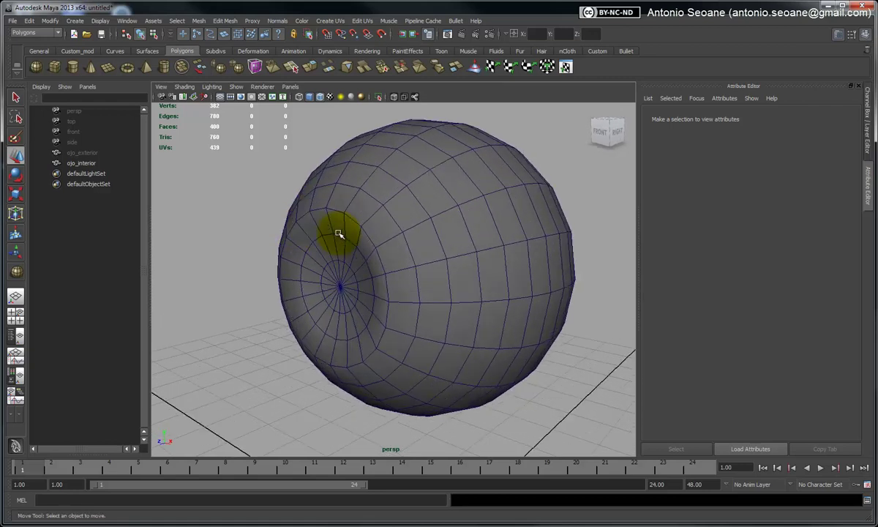
alt+drag(337, 231, 353, 222)
right_click(354, 218)
click(354, 199)
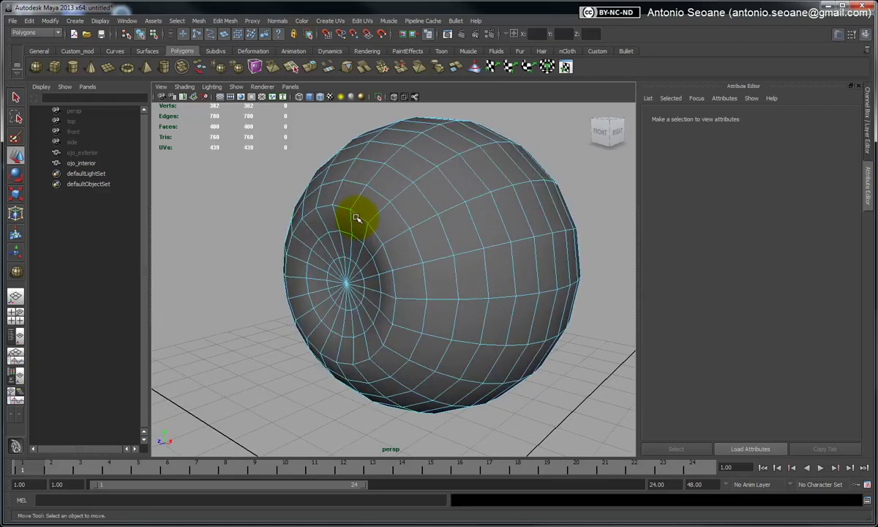
double_click(358, 214)
Crease the selected edge loop with the Edit Mesh Crease Tool
mouse_move(308, 283)
alt+mouse_down()
mouse_move(402, 261)
mouse_move(425, 239)
mouse_move(384, 269)
mouse_move(355, 128)
alt+mouse_up()
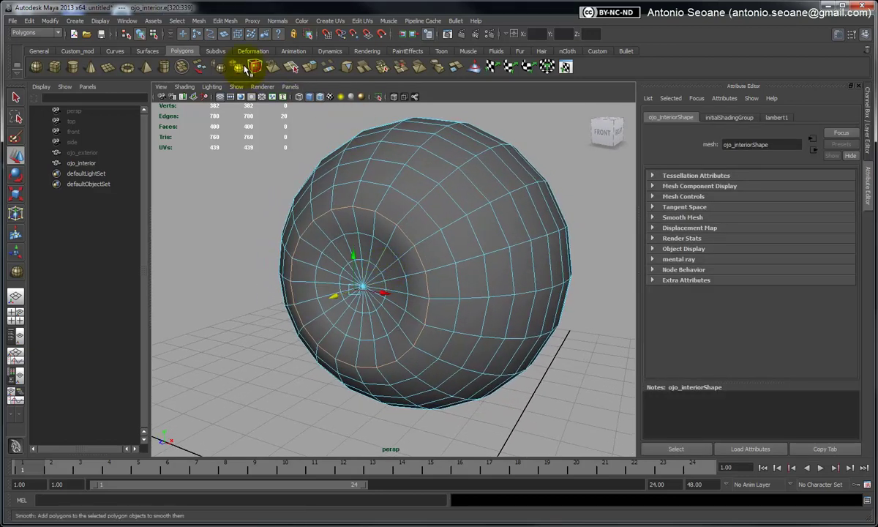
click(223, 20)
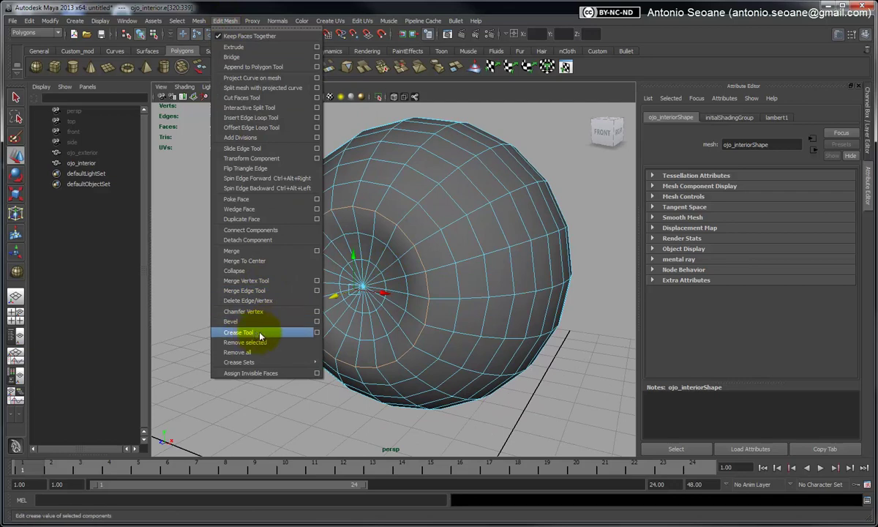
click(254, 334)
middle_drag(359, 255, 472, 246)
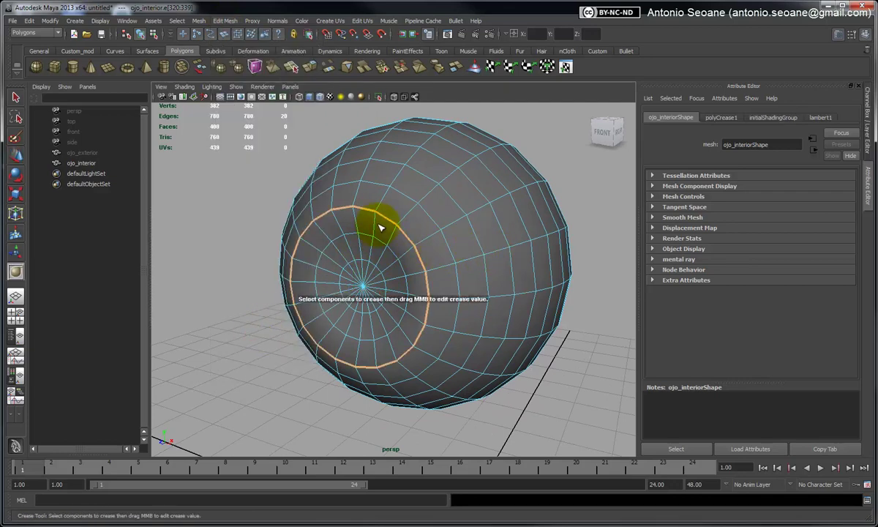
Return to Object Mode and orbit to inspect the creased opening
key(w)
click(271, 193)
right_drag(371, 221, 406, 209)
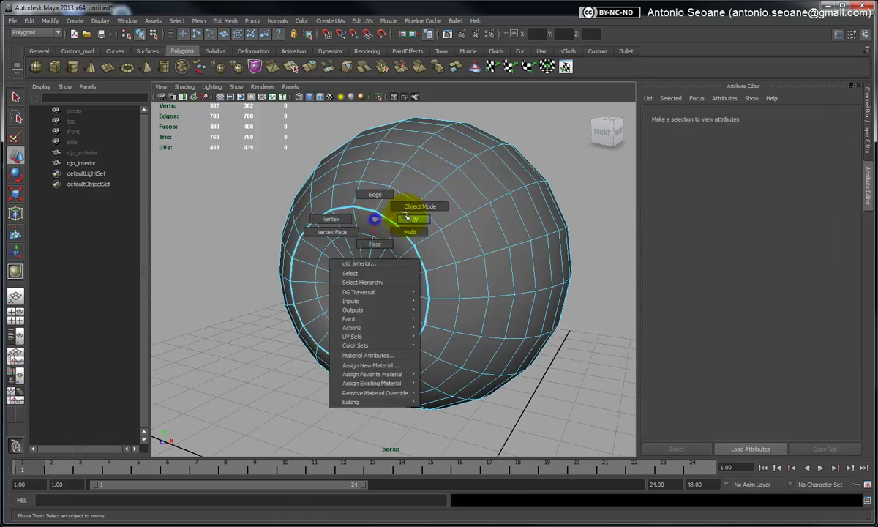
mouse_move(285, 224)
alt+mouse_down()
mouse_move(260, 215)
mouse_move(364, 133)
alt+mouse_up()
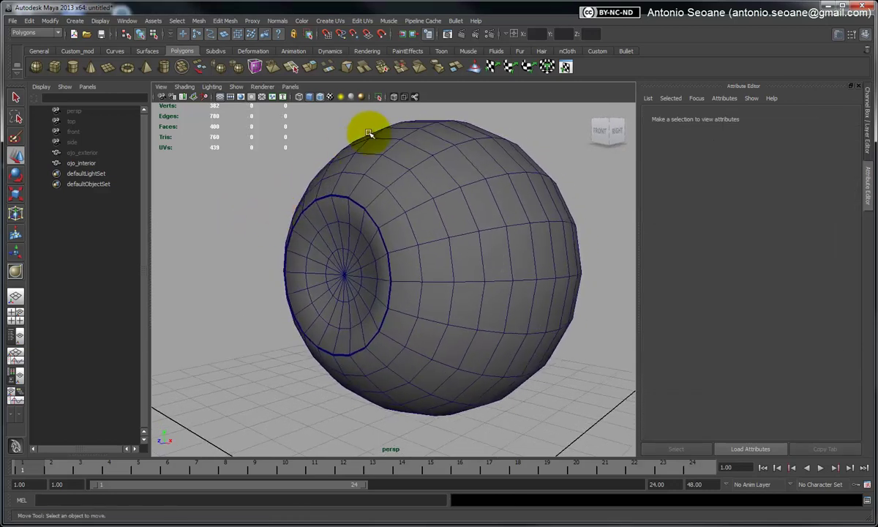
mouse_move(320, 106)
alt+mouse_down()
mouse_move(356, 191)
mouse_move(349, 251)
mouse_move(337, 251)
mouse_move(313, 210)
alt+mouse_up()
click(386, 195)
click(251, 220)
mouse_move(251, 220)
alt+mouse_down()
mouse_move(290, 212)
mouse_move(332, 227)
mouse_move(289, 216)
mouse_move(269, 240)
mouse_move(335, 238)
mouse_move(257, 249)
alt+mouse_up()
click(359, 227)
click(289, 216)
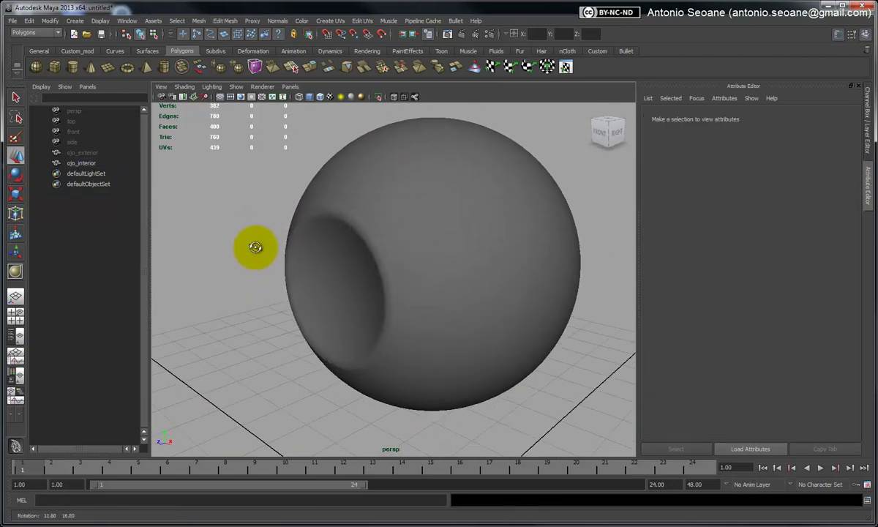
Select ojo_exterior and turn on X-Ray shading for it
click(90, 163)
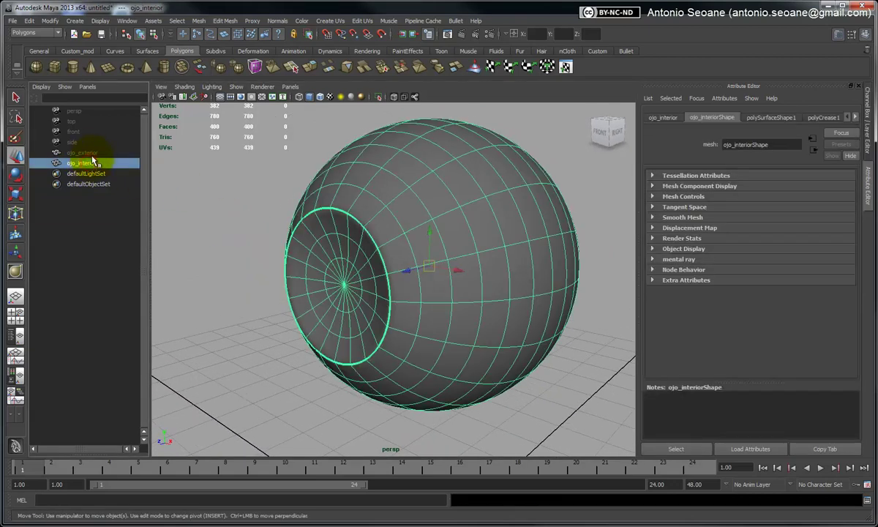
click(89, 153)
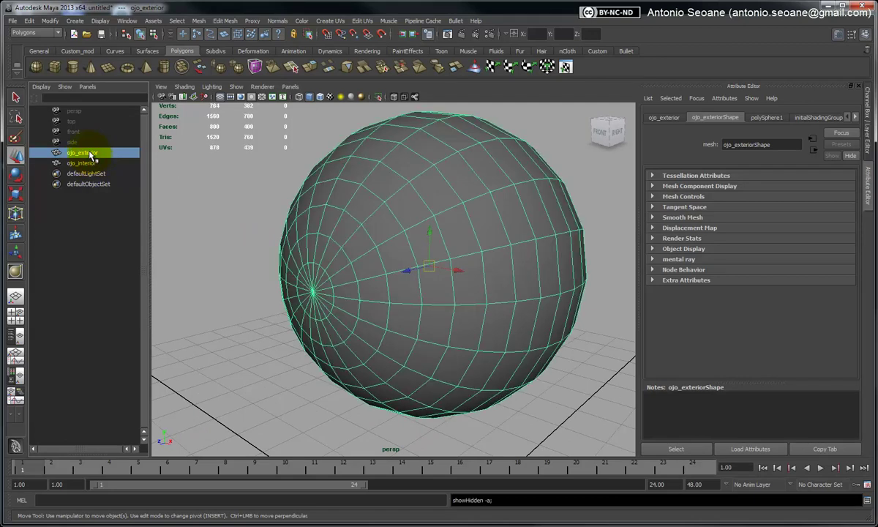
mouse_move(334, 220)
alt+mouse_down()
mouse_move(266, 210)
mouse_move(380, 128)
alt+mouse_up()
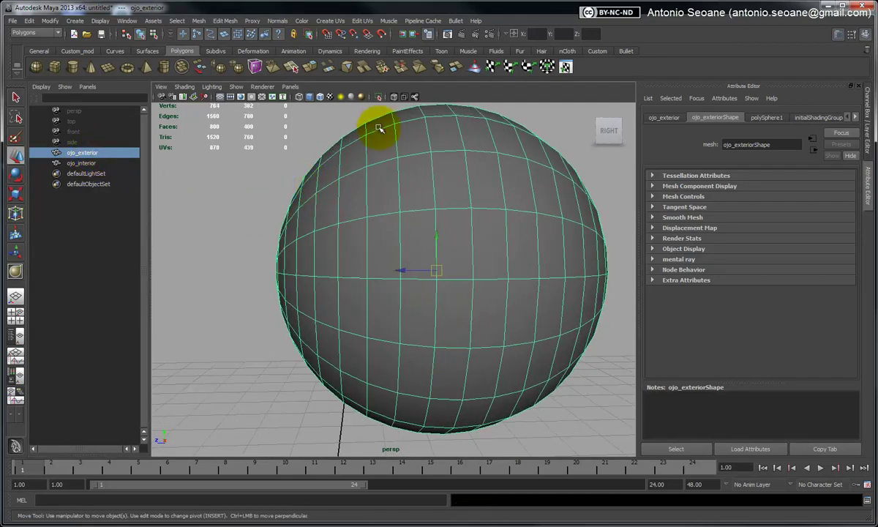
click(394, 97)
mouse_move(350, 180)
alt+mouse_down()
mouse_move(419, 194)
mouse_move(347, 180)
mouse_move(367, 175)
mouse_move(359, 182)
mouse_move(196, 156)
alt+mouse_up()
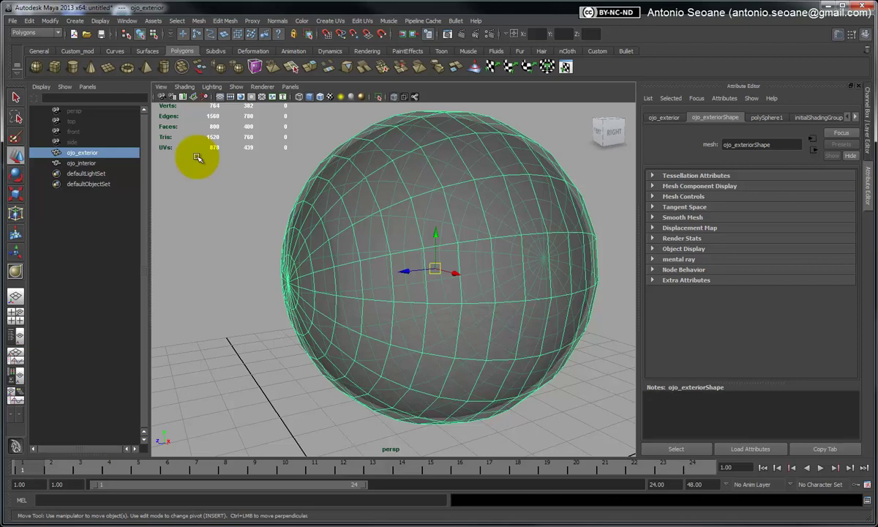
Hide ojo_exterior with Ctrl+H so only ojo_interior shows
click(93, 164)
click(94, 153)
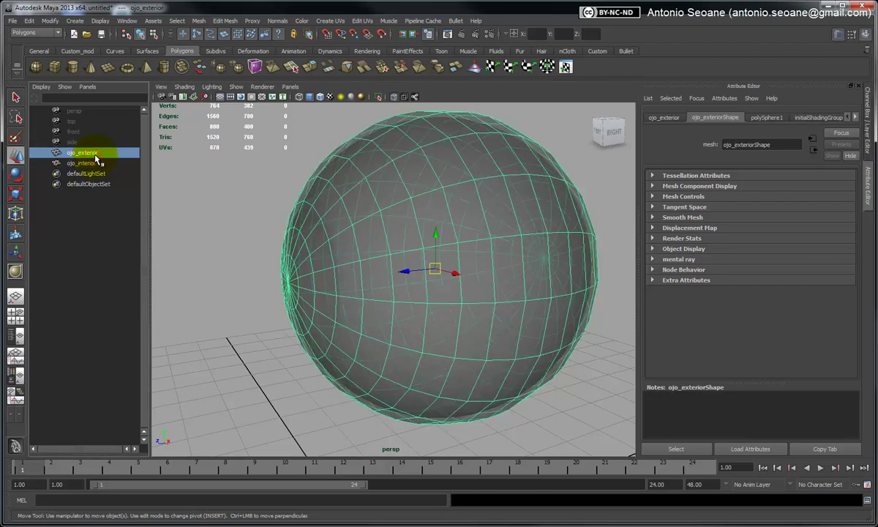
key(ctrl+h)
click(255, 221)
mouse_move(392, 108)
alt+mouse_down()
mouse_move(402, 204)
mouse_move(372, 235)
mouse_move(375, 228)
alt+mouse_up()
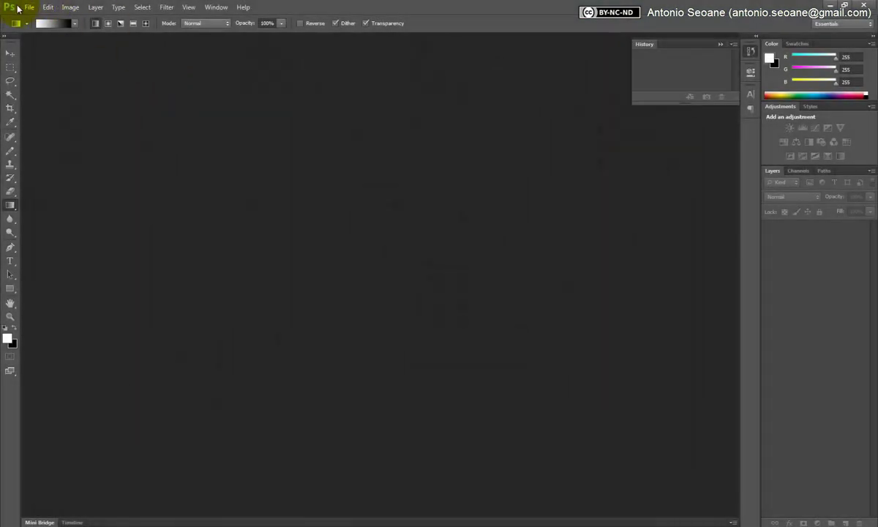
Create a new 512 x 512 pixel document named textura_ojo
click(18, 8)
click(44, 16)
click(422, 139)
text(textura_ojo)
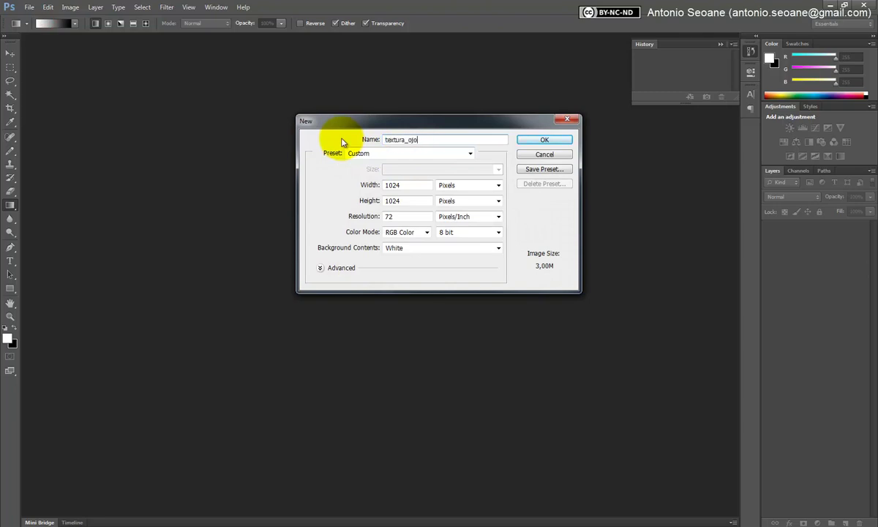
click(399, 185)
text(512)
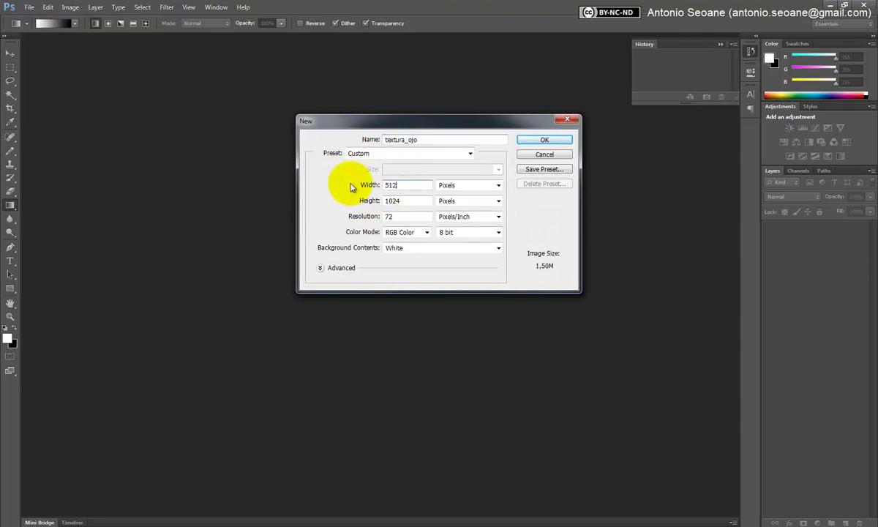
key(Tab)
text(51)
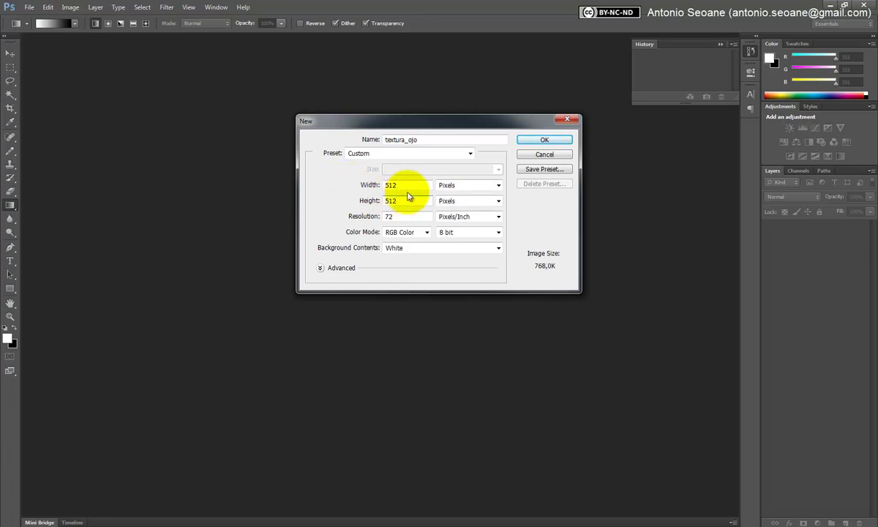
click(541, 141)
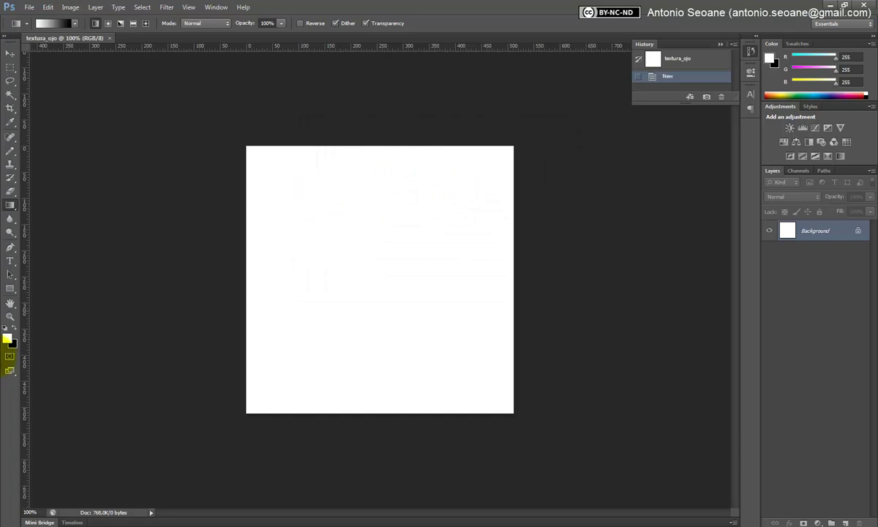
Set the foreground colour to a medium blue (R8 G123 B221)
click(5, 340)
mouse_move(235, 86)
mouse_down()
mouse_move(232, 137)
mouse_move(234, 128)
mouse_up()
click(220, 82)
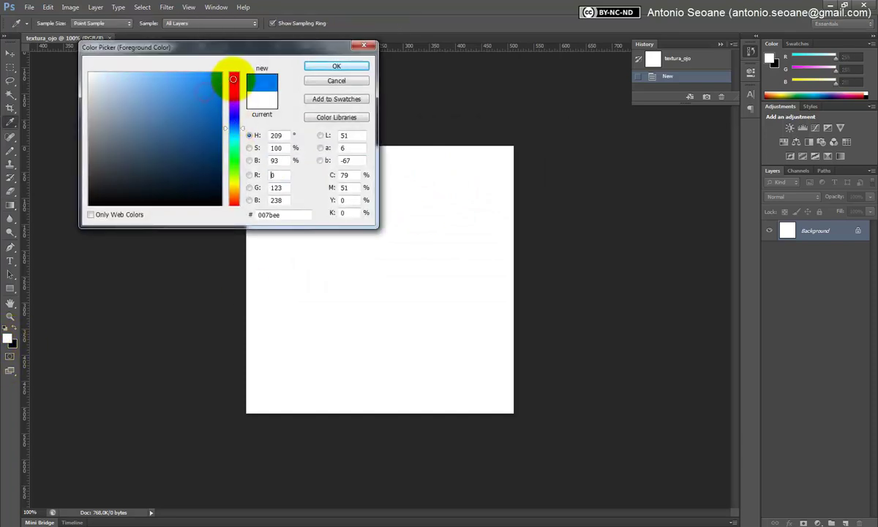
click(244, 129)
drag(177, 71, 219, 88)
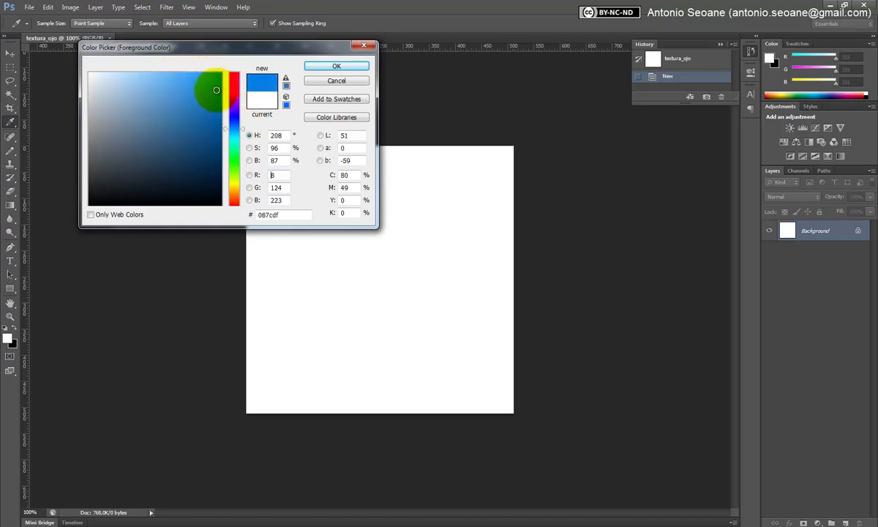
click(335, 66)
Fill the whole canvas with the blue using the Paint Bucket
click(10, 206)
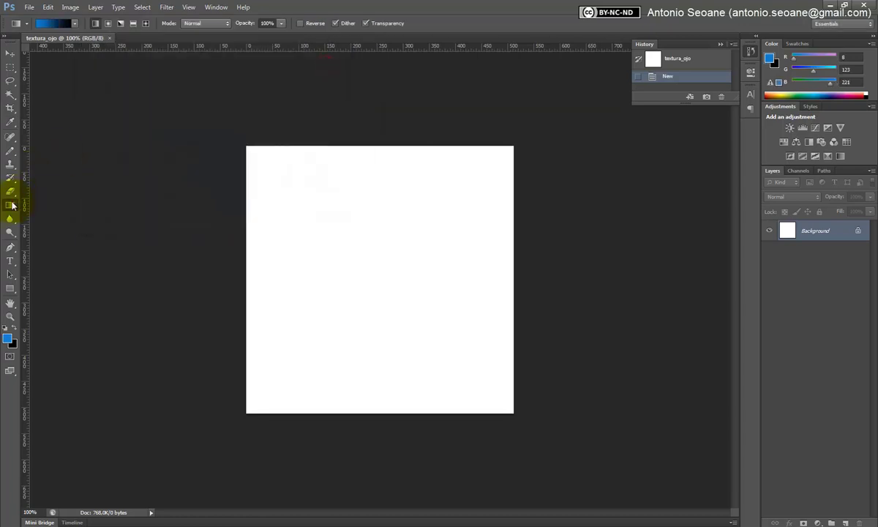
drag(13, 206, 46, 214)
click(313, 211)
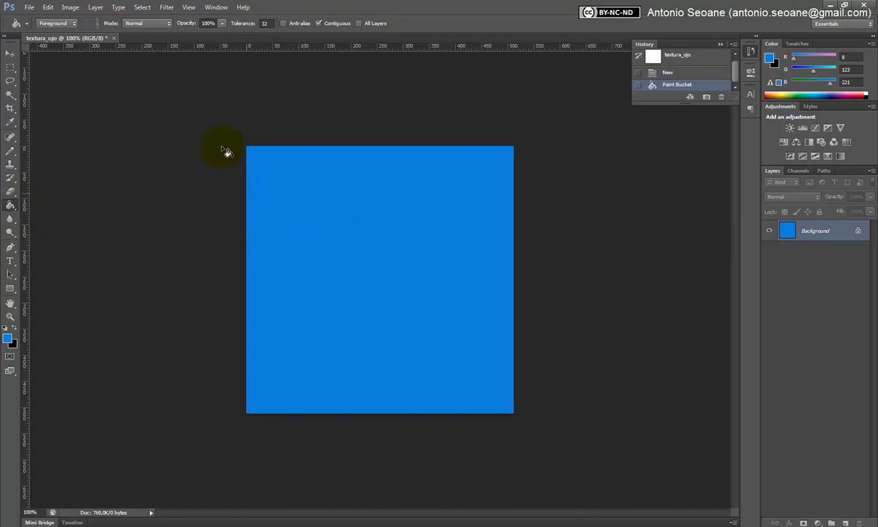
click(168, 9)
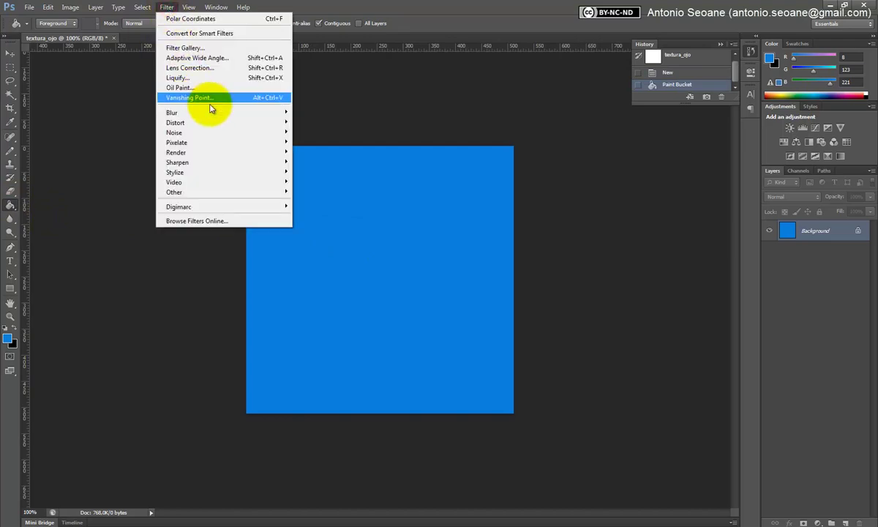
mouse_move(220, 132)
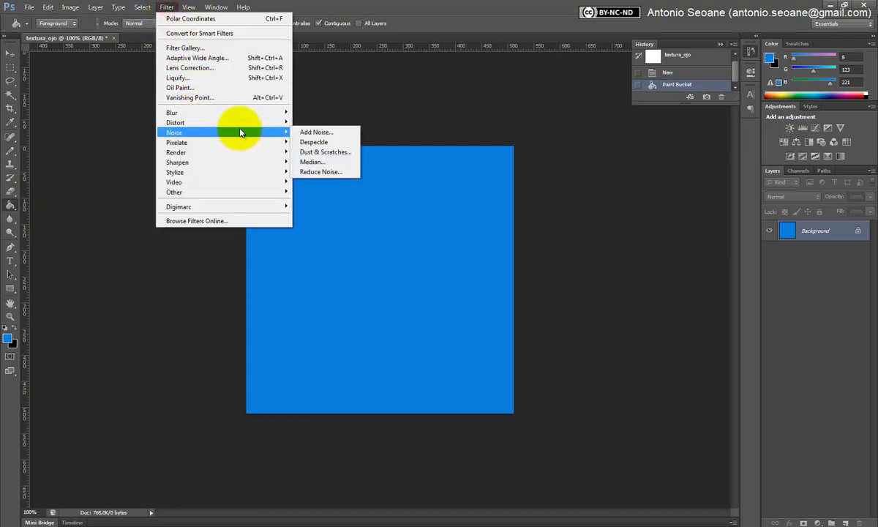
Apply Add Noise with Gaussian, Monochromatic distribution at 9.51% amount
click(334, 134)
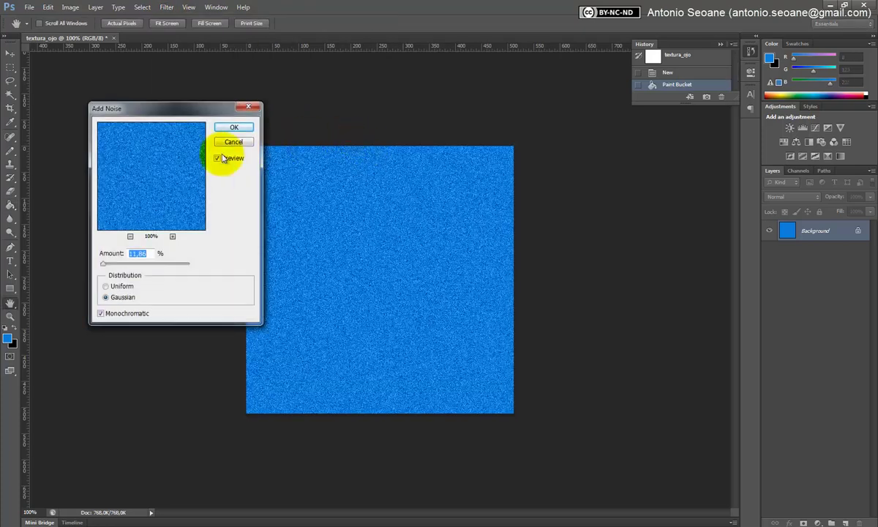
drag(205, 108, 228, 81)
click(128, 259)
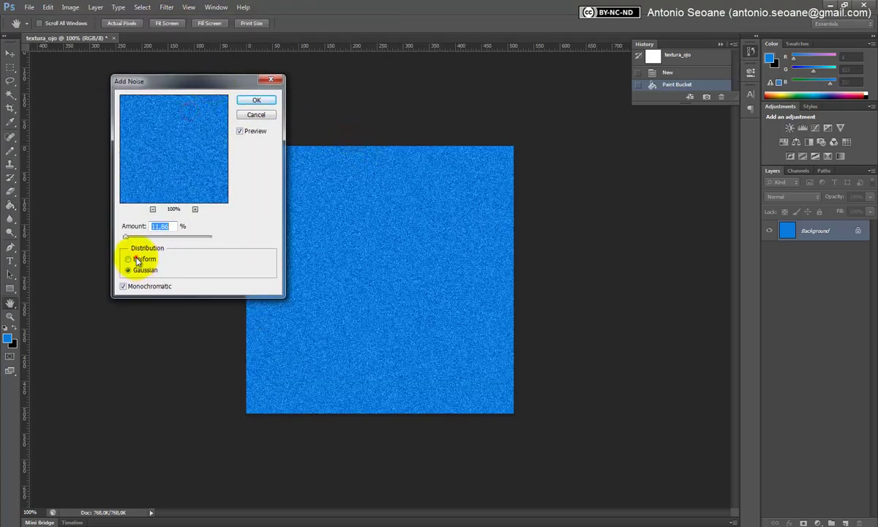
click(128, 270)
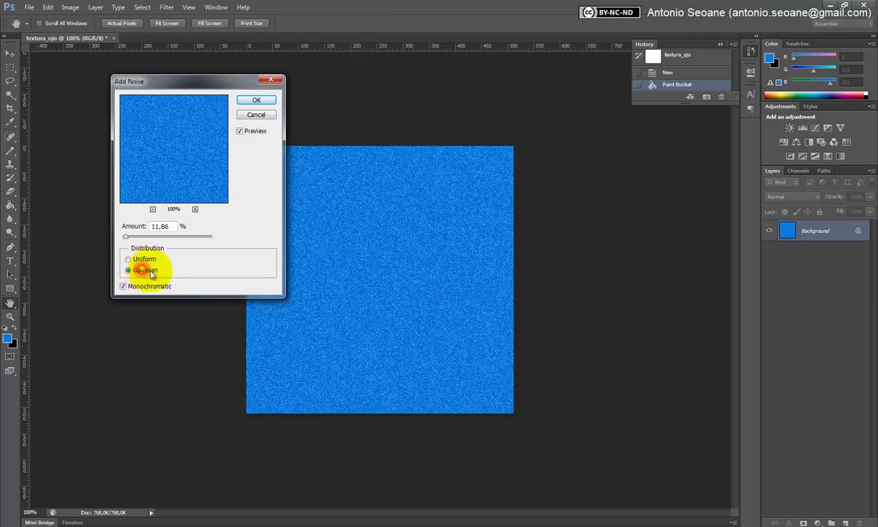
click(124, 287)
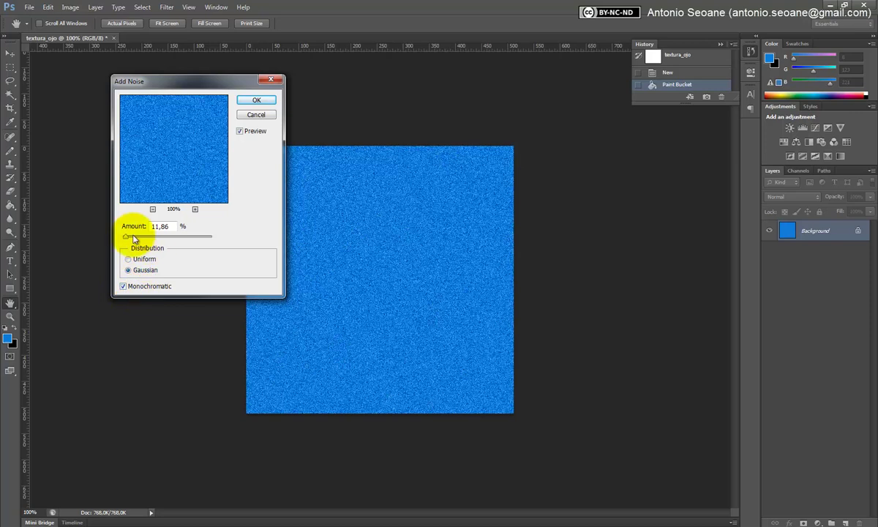
drag(126, 239, 128, 240)
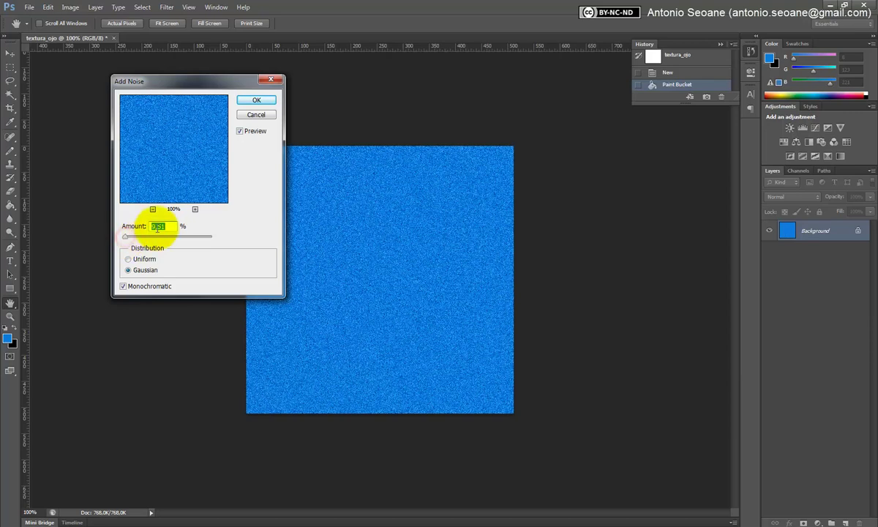
click(257, 102)
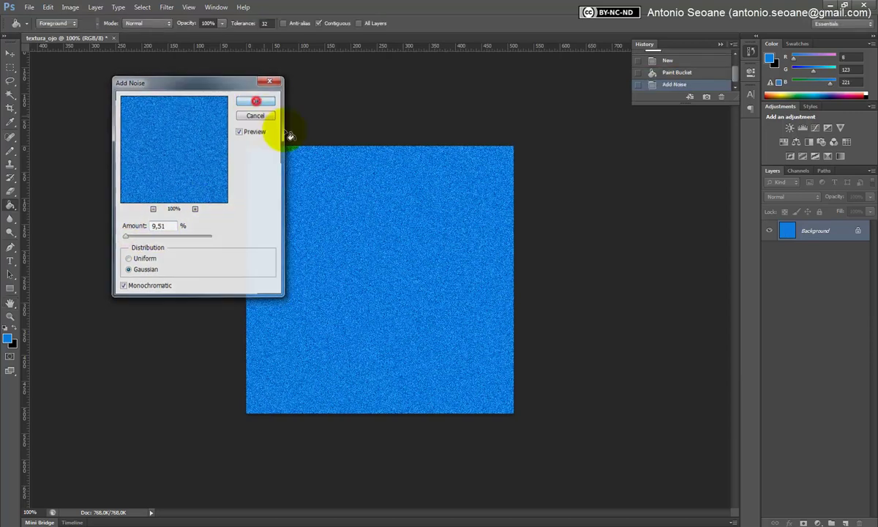
Apply Levels with black input at 17 and white output at 239
click(70, 7)
mouse_move(98, 34)
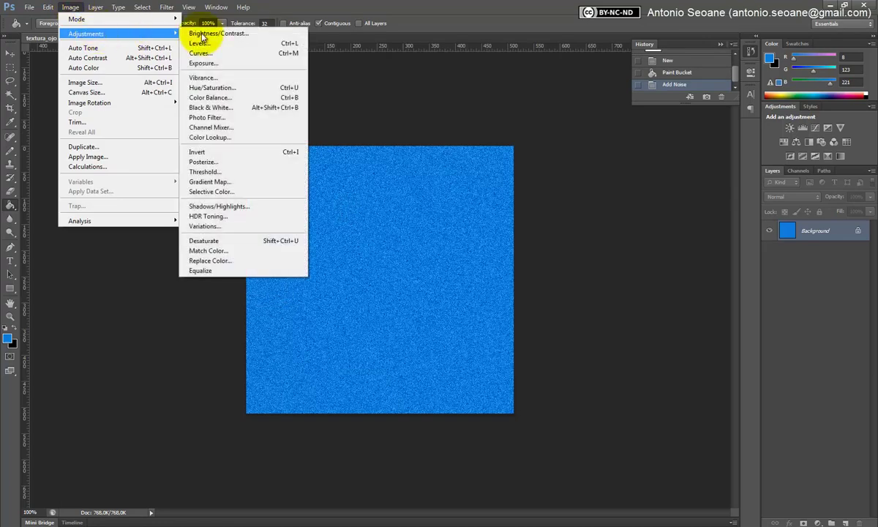
click(214, 43)
drag(196, 178, 225, 103)
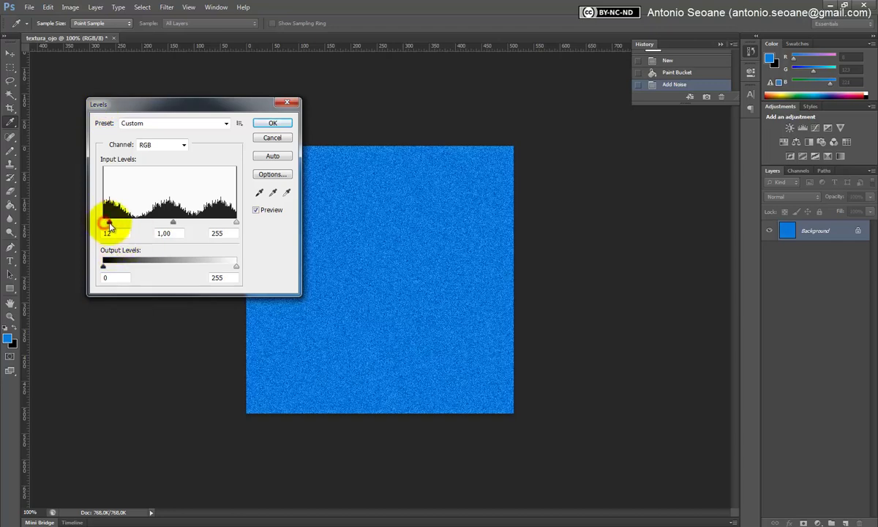
mouse_move(104, 223)
mouse_down()
mouse_move(129, 223)
mouse_move(112, 224)
mouse_up()
drag(236, 266, 227, 266)
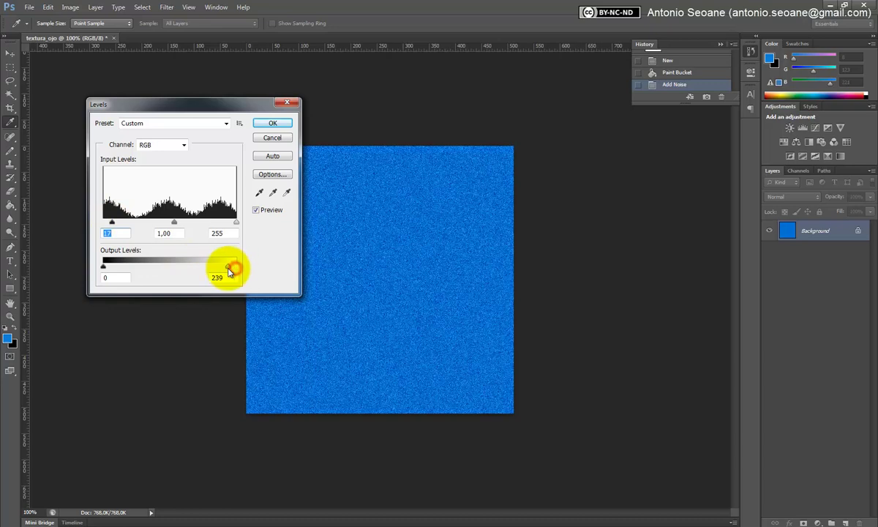
click(274, 123)
key(g)
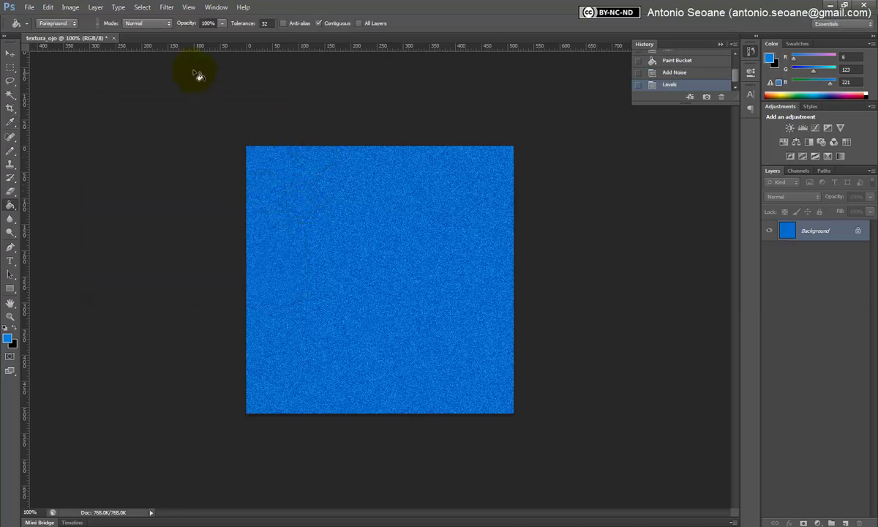
Apply a trial motion blur to the blue texture, then undo it
click(167, 7)
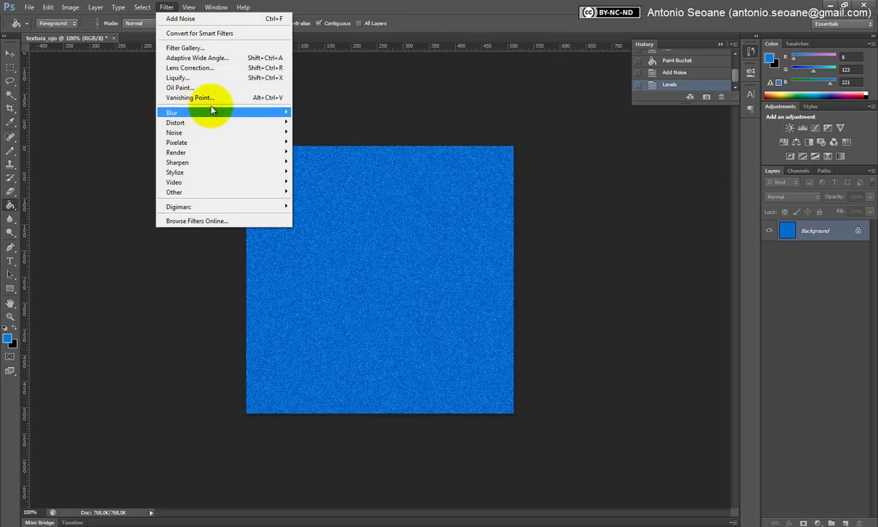
mouse_move(219, 113)
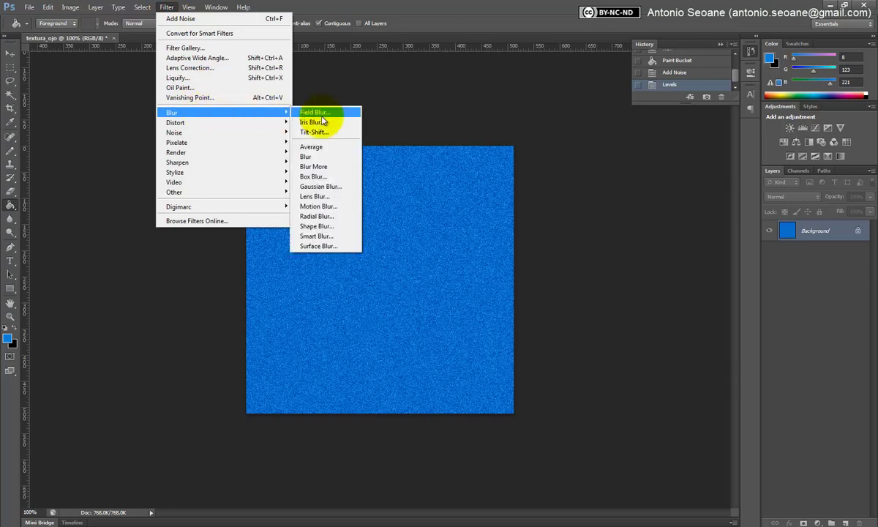
click(323, 208)
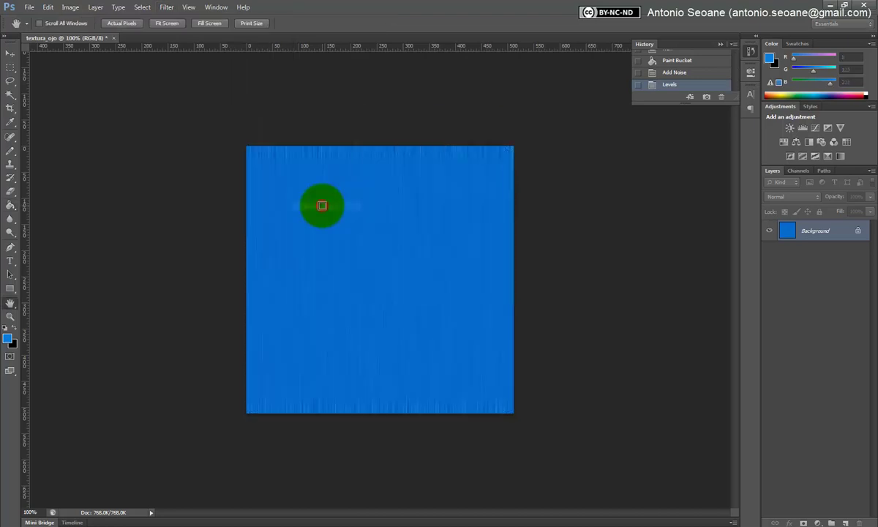
mouse_move(433, 267)
mouse_down()
mouse_move(444, 256)
mouse_move(379, 265)
mouse_up()
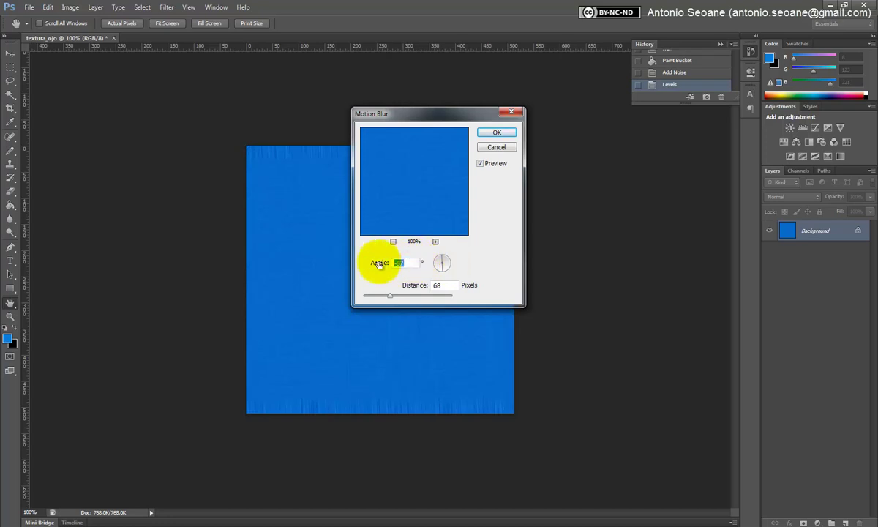
key(Return)
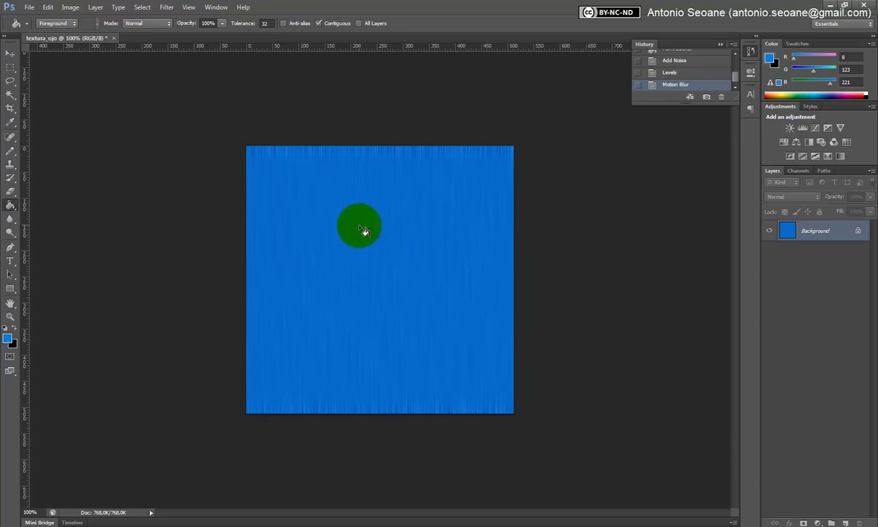
key(ctrl+z)
Apply a vertical Motion Blur with a 90° angle and 20-pixel distance
click(166, 7)
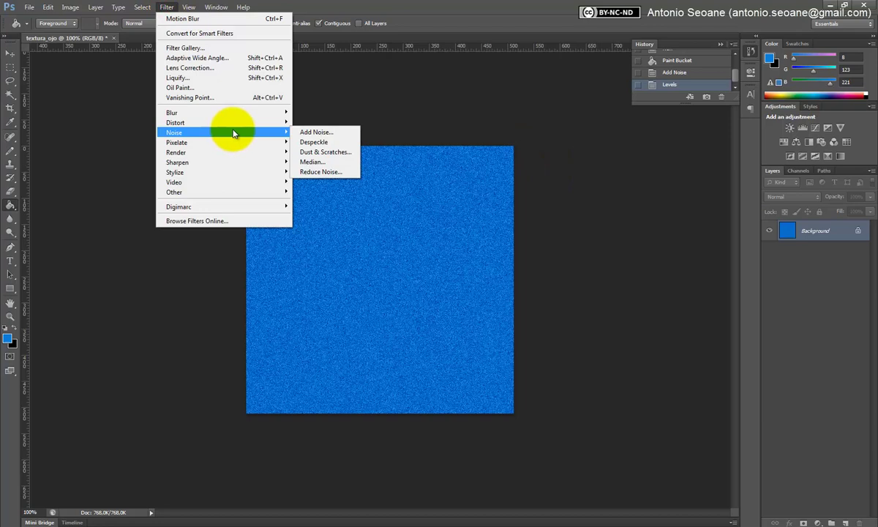
mouse_move(223, 113)
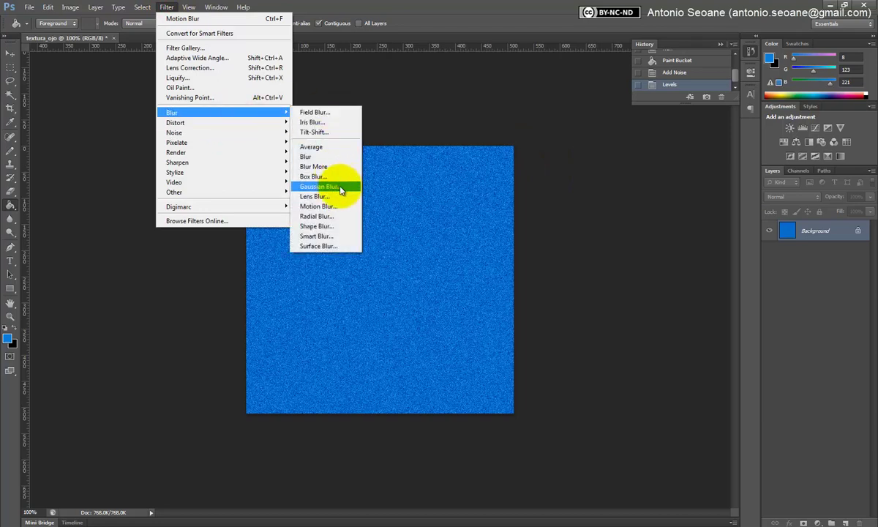
click(336, 209)
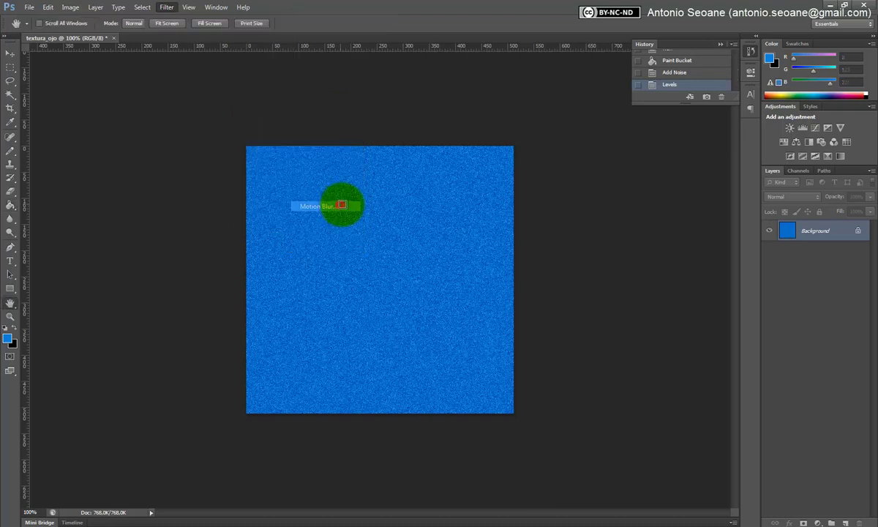
mouse_move(443, 262)
mouse_down()
mouse_move(448, 268)
mouse_move(449, 256)
mouse_up()
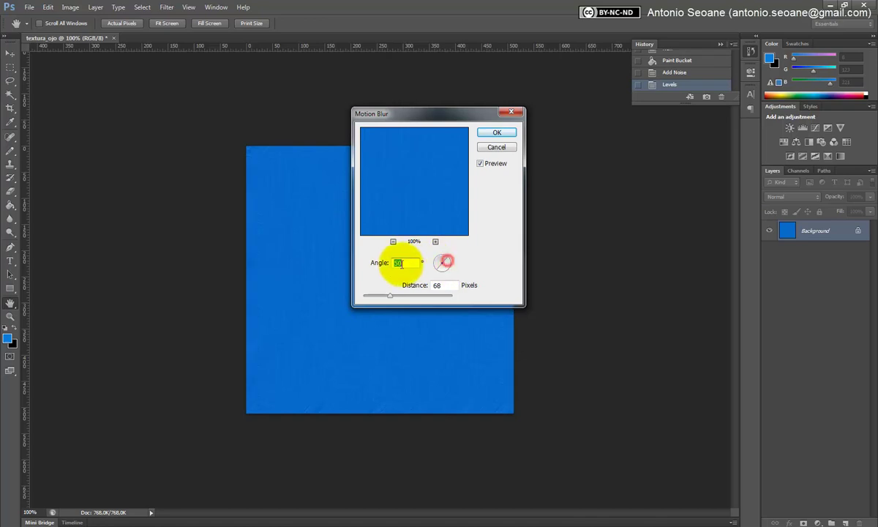
click(402, 262)
text(90)
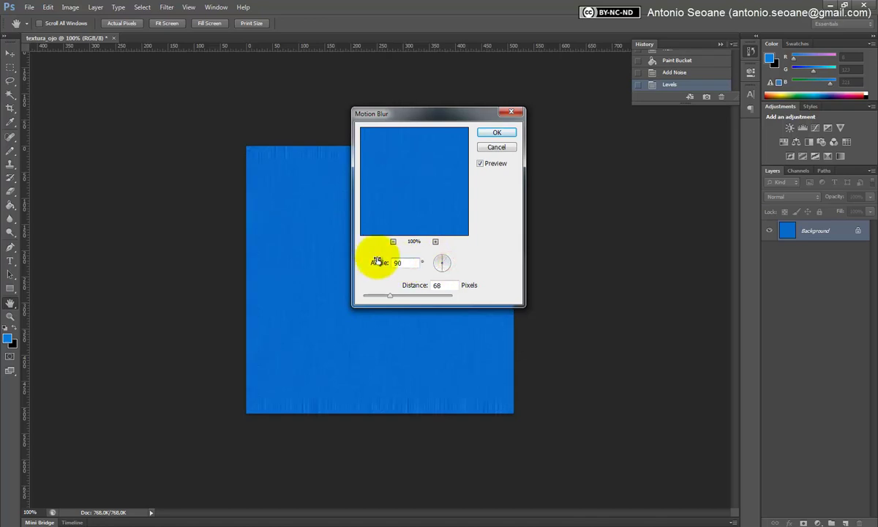
drag(390, 295, 372, 297)
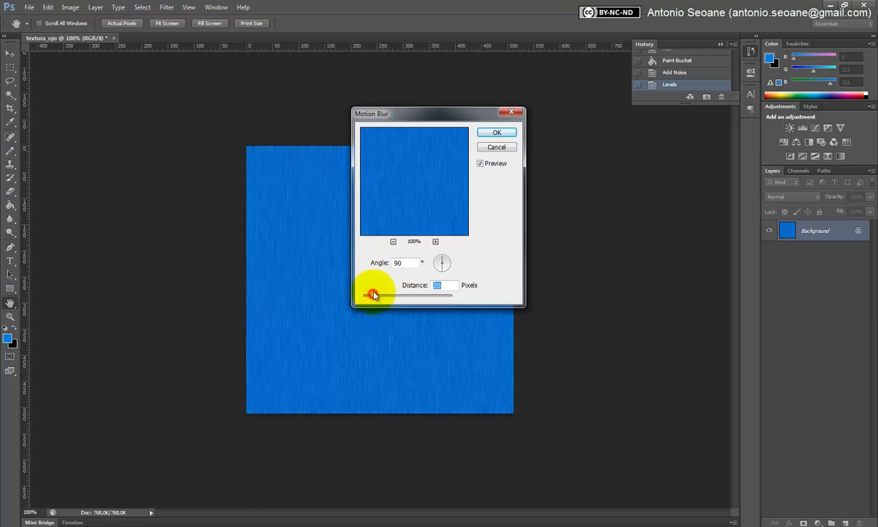
click(504, 133)
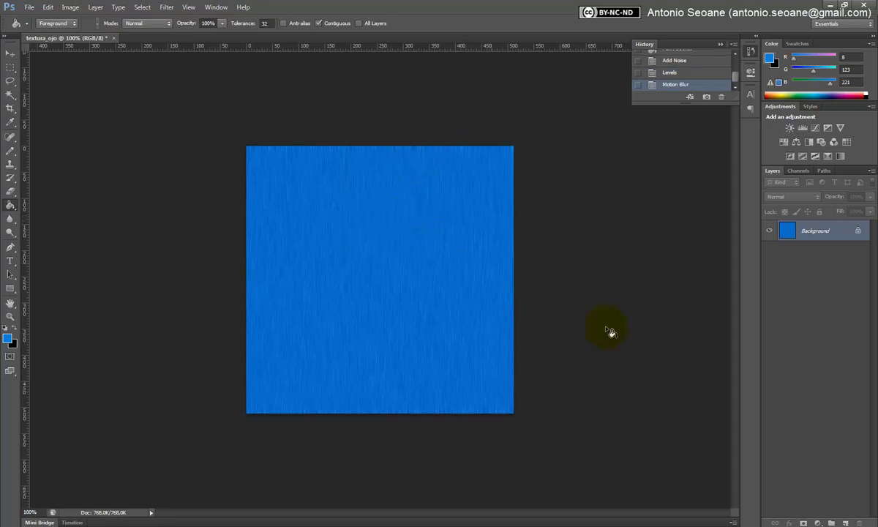
Add a new layer and set the colours to black foreground and white background
click(846, 522)
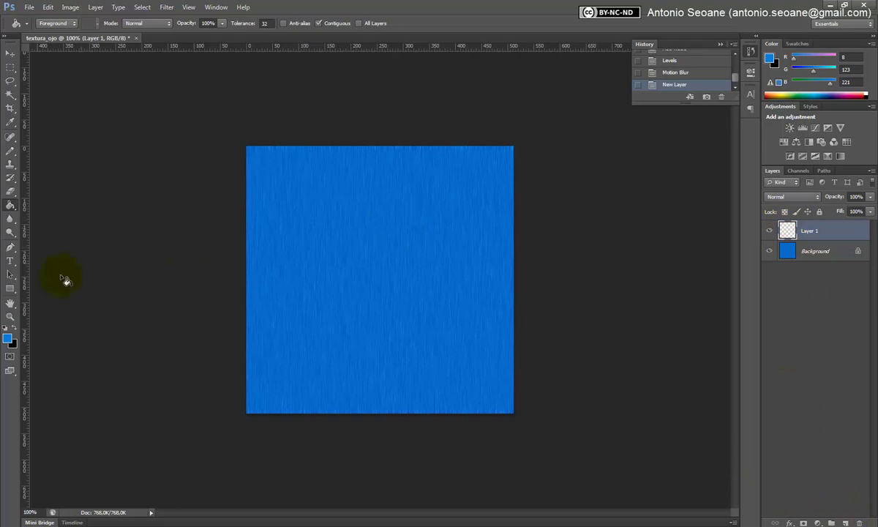
click(13, 329)
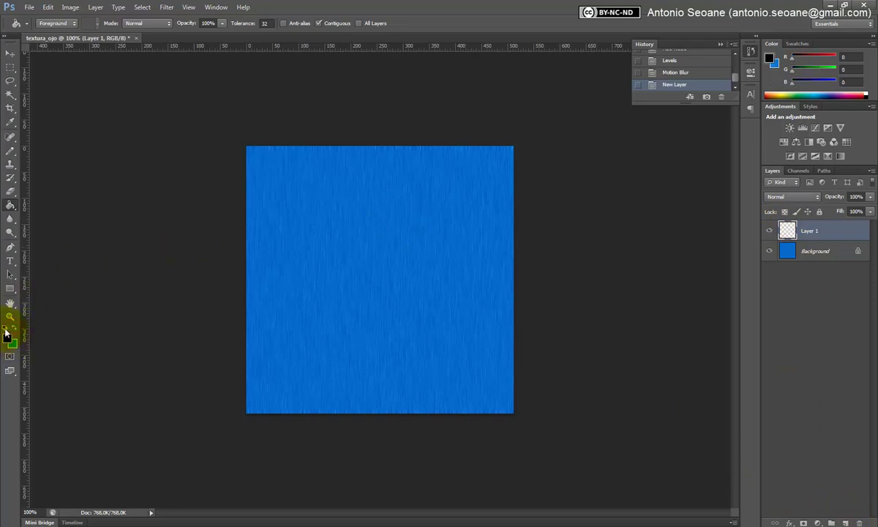
click(14, 329)
click(6, 329)
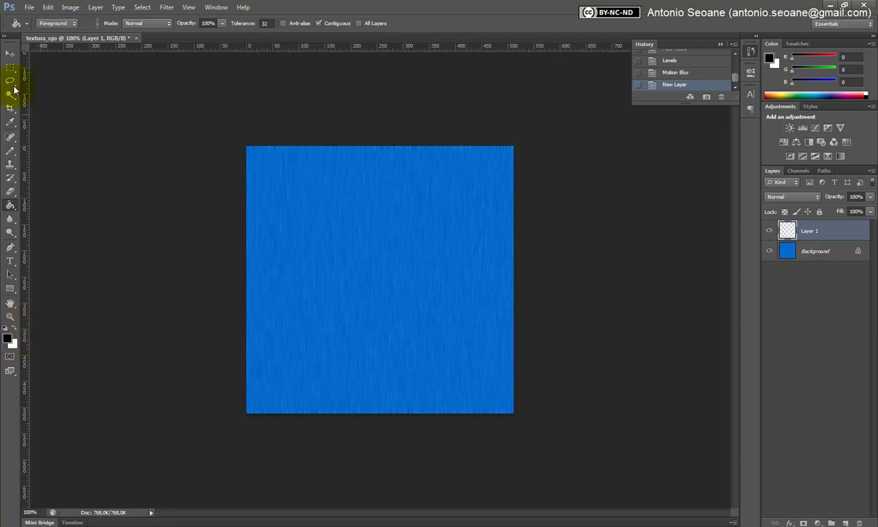
Draw a black-to-white gradient across the top, blend it as Multiply, and add another layer
right_click(10, 210)
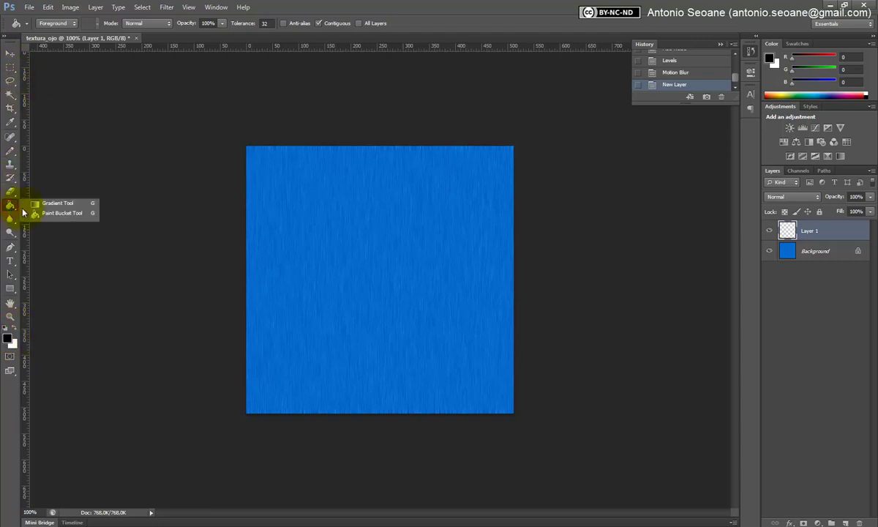
click(64, 204)
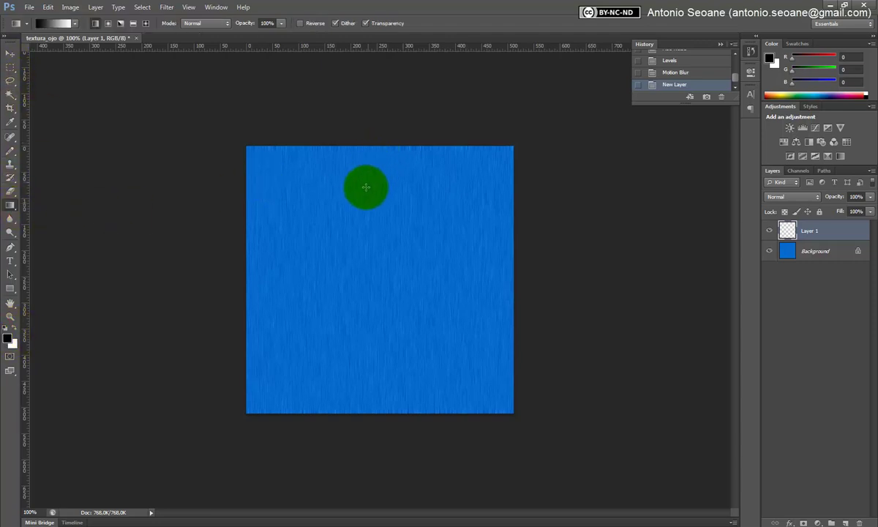
mouse_move(369, 201)
mouse_down()
mouse_move(300, 246)
mouse_move(371, 228)
mouse_up()
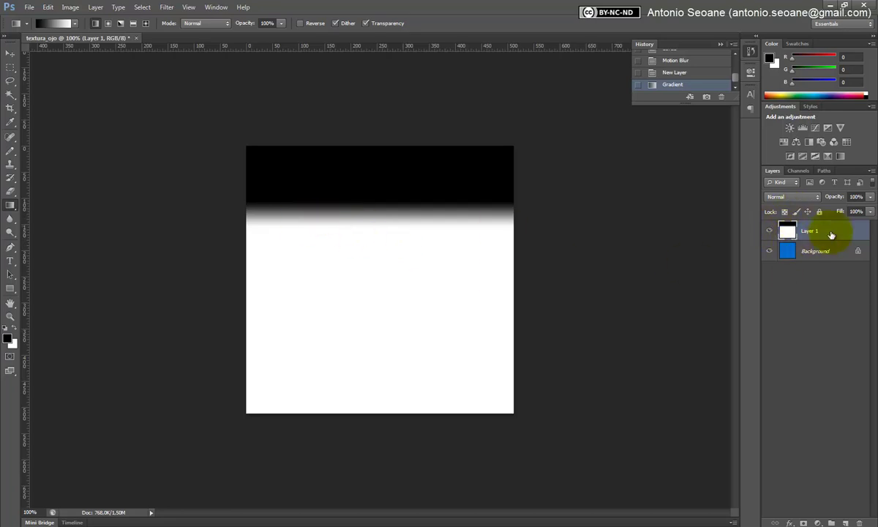
click(800, 197)
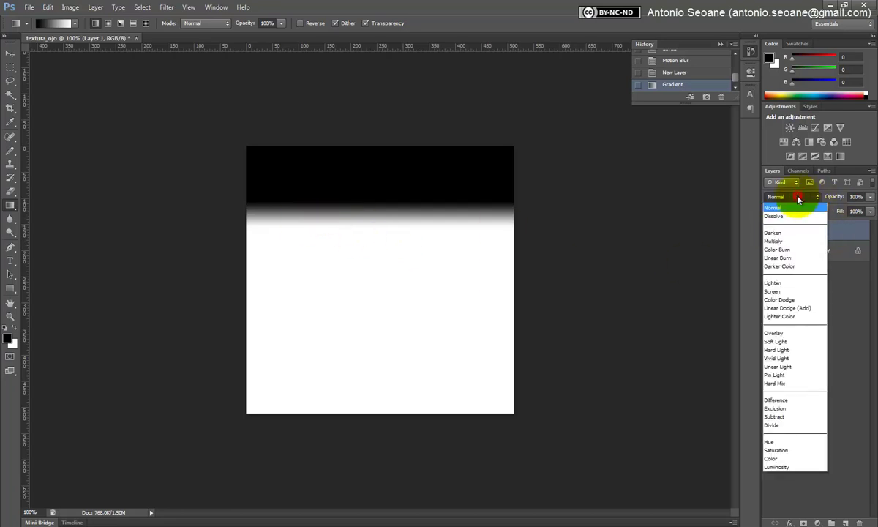
click(785, 242)
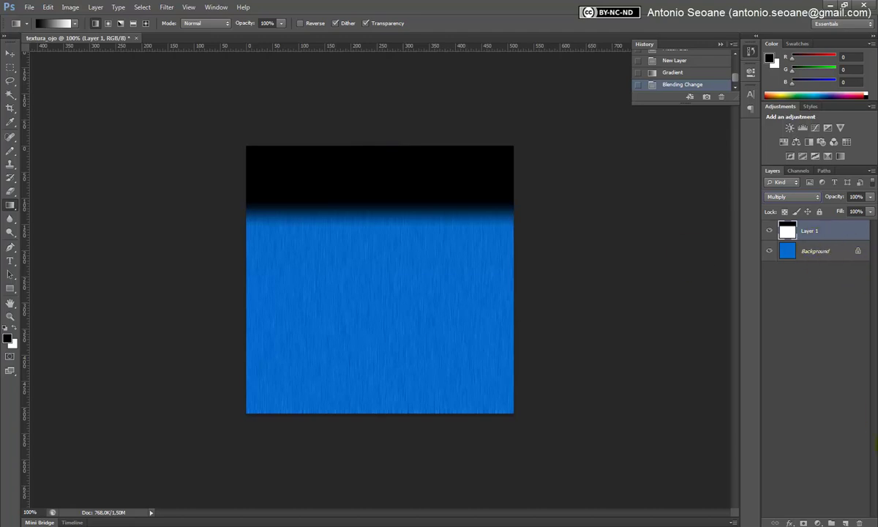
click(847, 524)
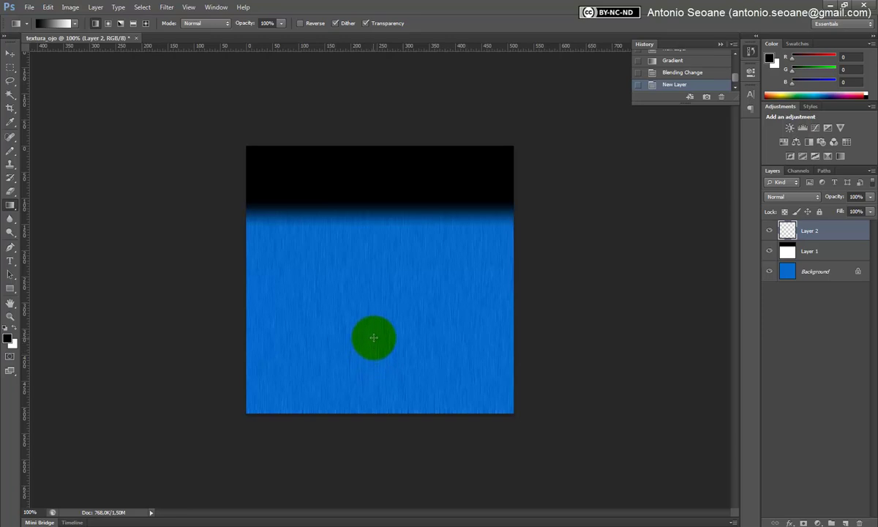
Draw a white-to-black gradient at the bottom of Layer 2, blended as Multiply
drag(378, 334, 378, 327)
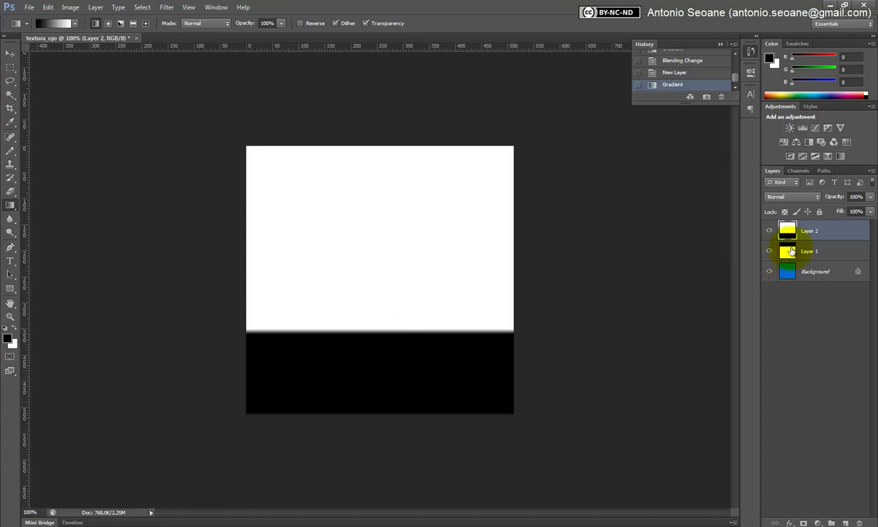
click(798, 196)
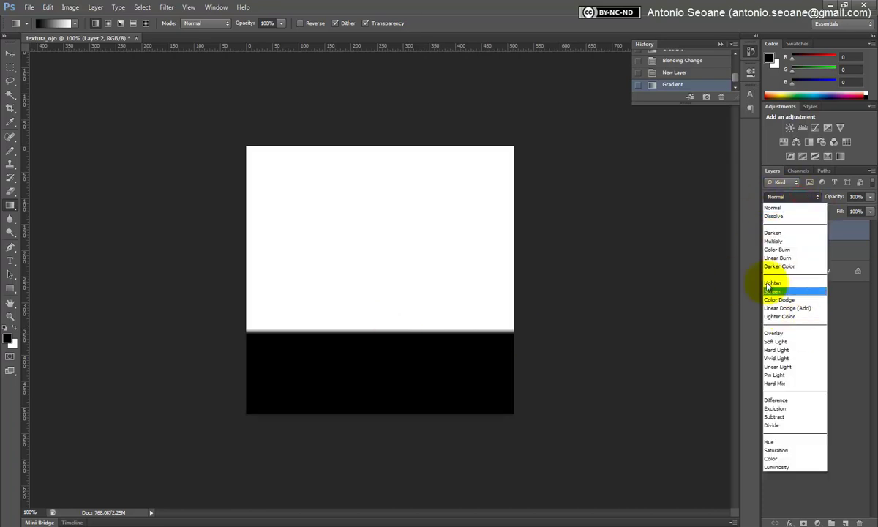
click(778, 239)
drag(418, 318, 373, 330)
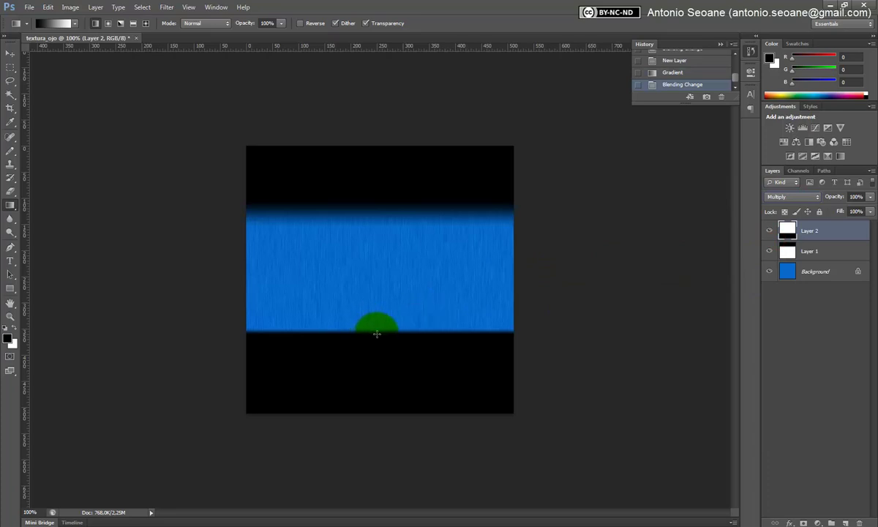
drag(376, 335, 374, 331)
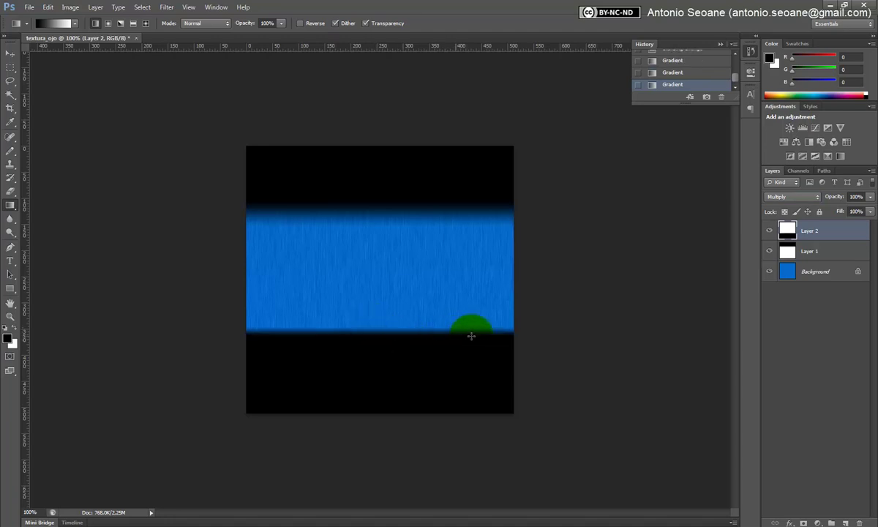
Toggle Layers 1 and 2 to compare, then merge all visible layers into one
click(769, 230)
click(769, 231)
click(771, 252)
click(770, 251)
right_click(817, 231)
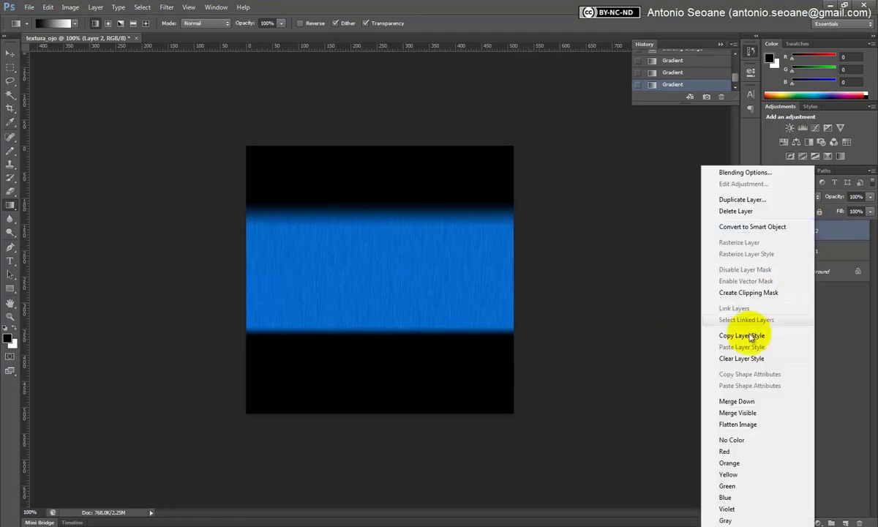
click(746, 414)
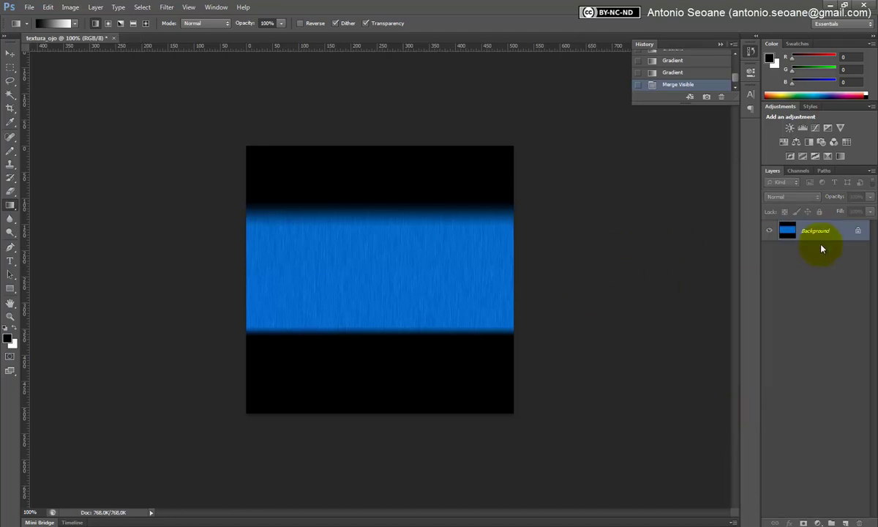
Add Layer 1 and flood-fill it with white using the Paint Bucket, leaving black as foreground
click(847, 523)
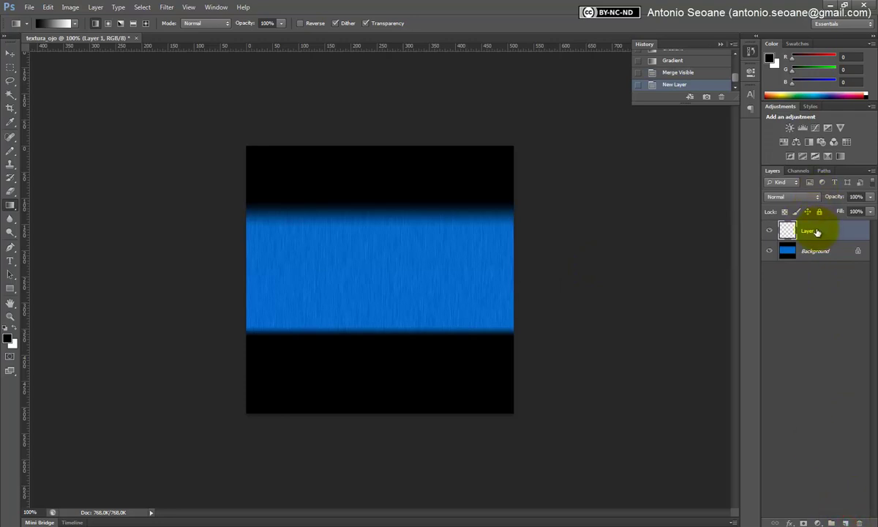
click(16, 329)
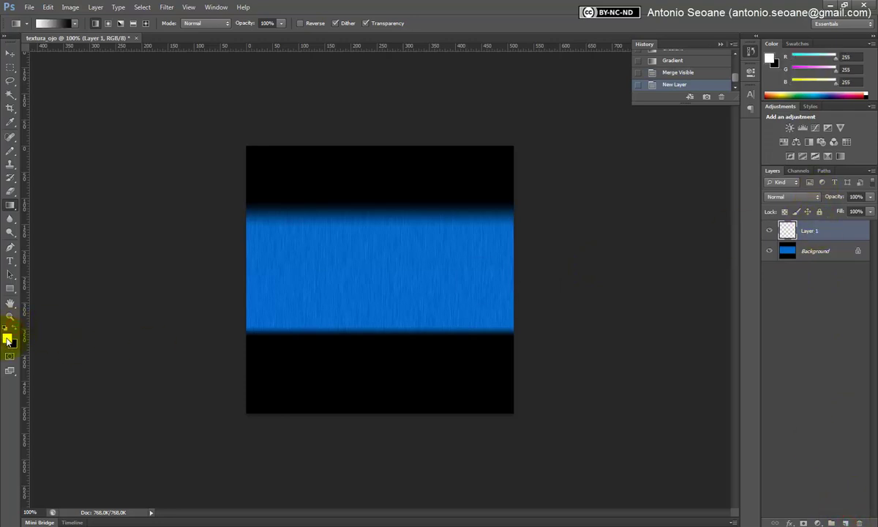
right_click(9, 207)
click(55, 213)
click(340, 263)
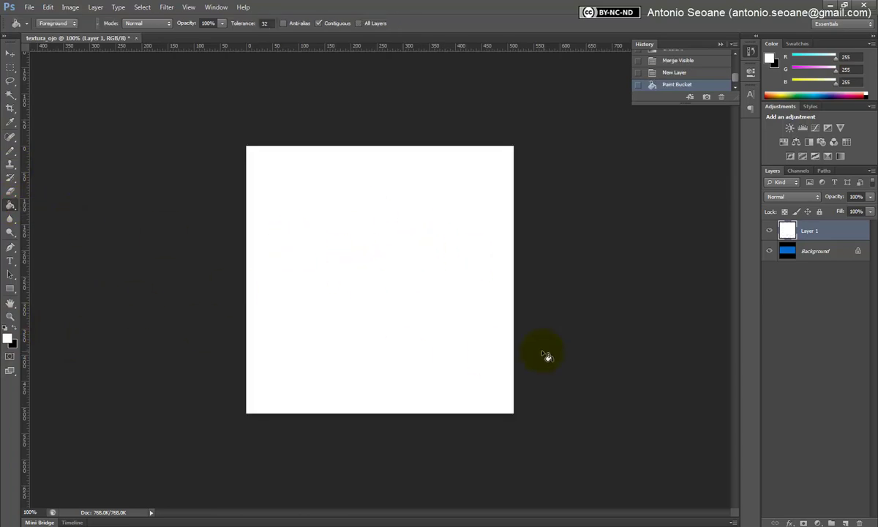
click(13, 325)
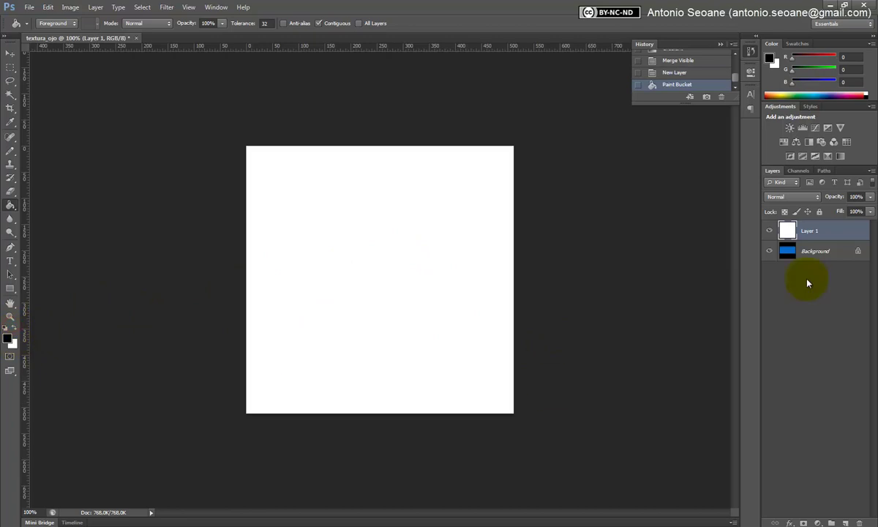
Add a layer mask to Layer 1 and drag a black-to-white gradient on it to reveal the blue band
click(803, 522)
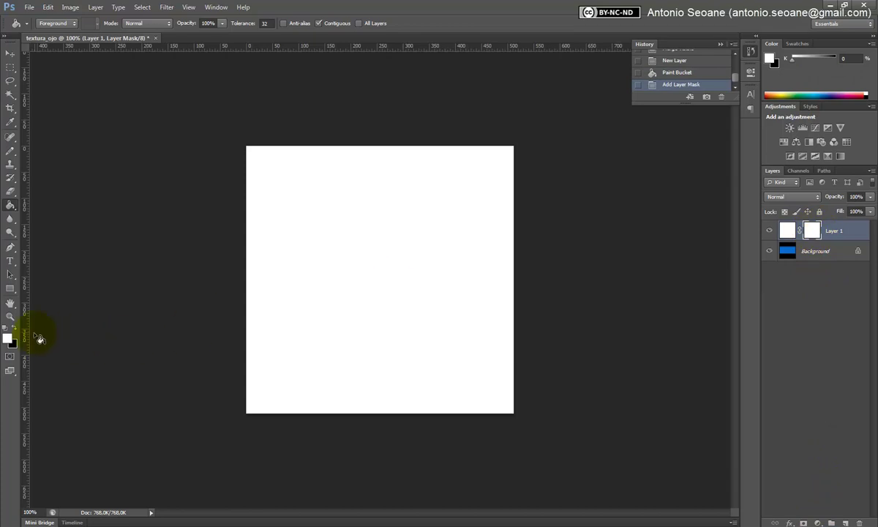
click(11, 209)
click(58, 203)
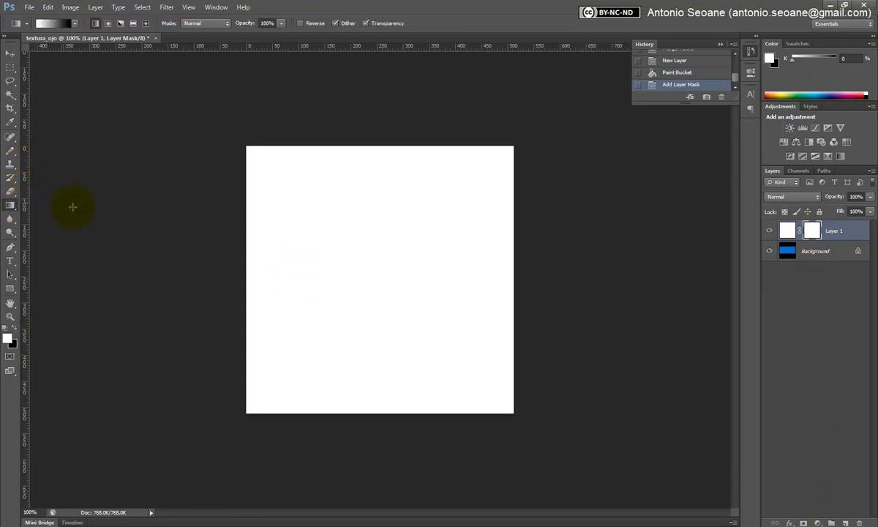
drag(377, 324, 378, 357)
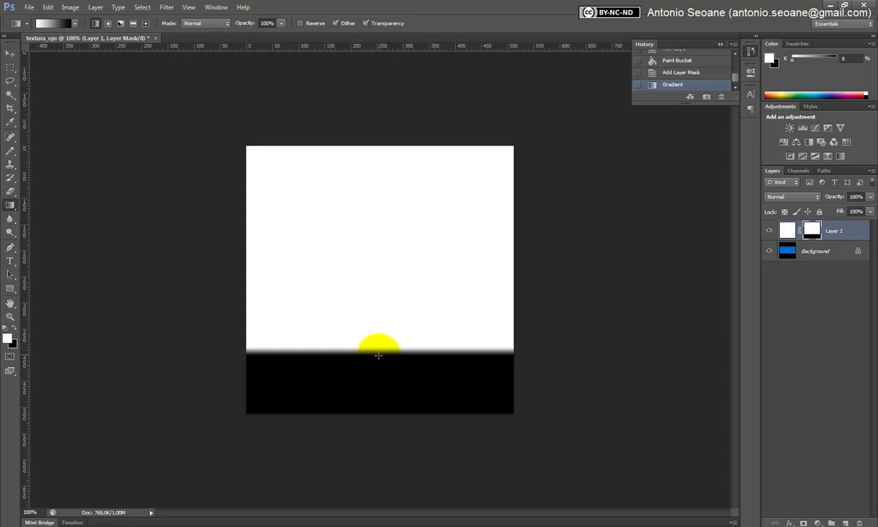
mouse_move(379, 356)
mouse_down()
mouse_move(378, 333)
mouse_move(389, 341)
mouse_move(389, 328)
mouse_up()
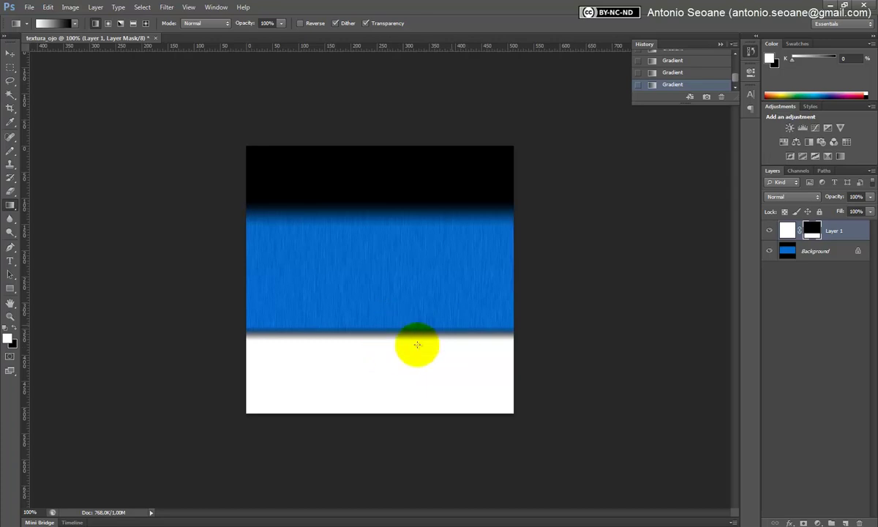
Merge the visible layers and apply Polar Coordinates set to Rectangular to Polar
right_click(832, 230)
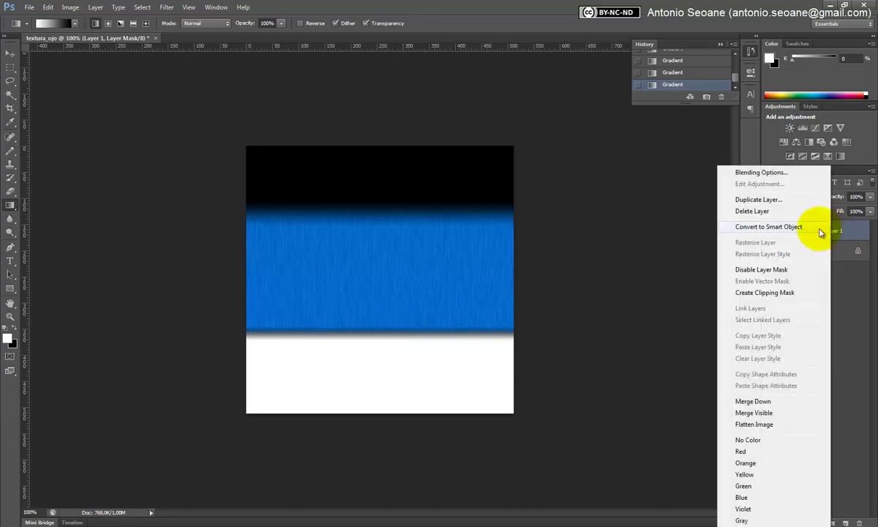
click(756, 414)
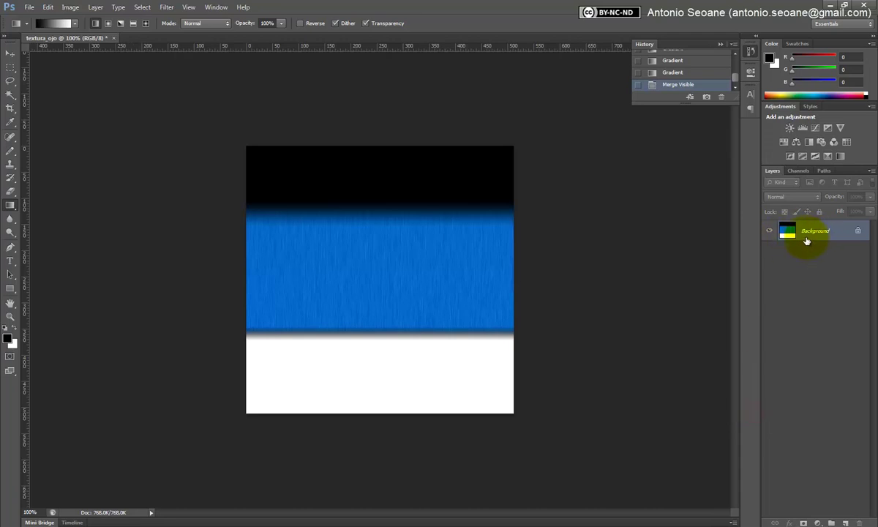
click(167, 7)
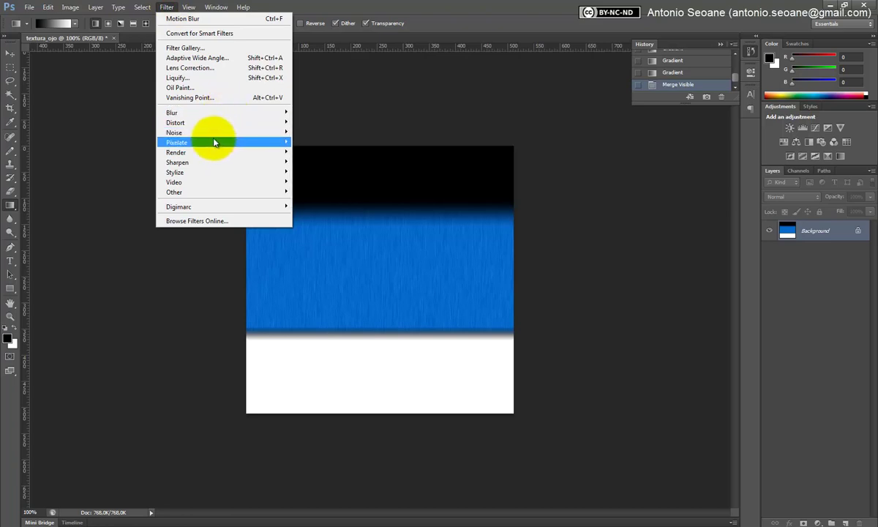
mouse_move(176, 122)
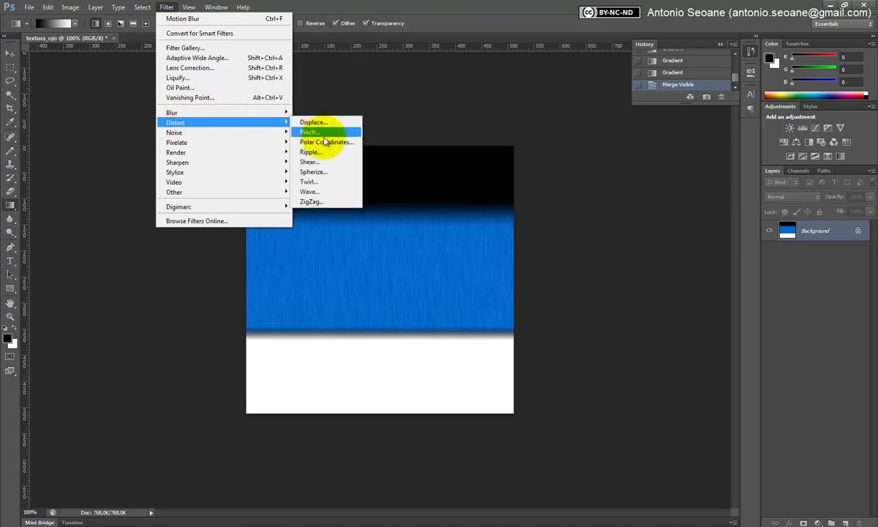
click(339, 142)
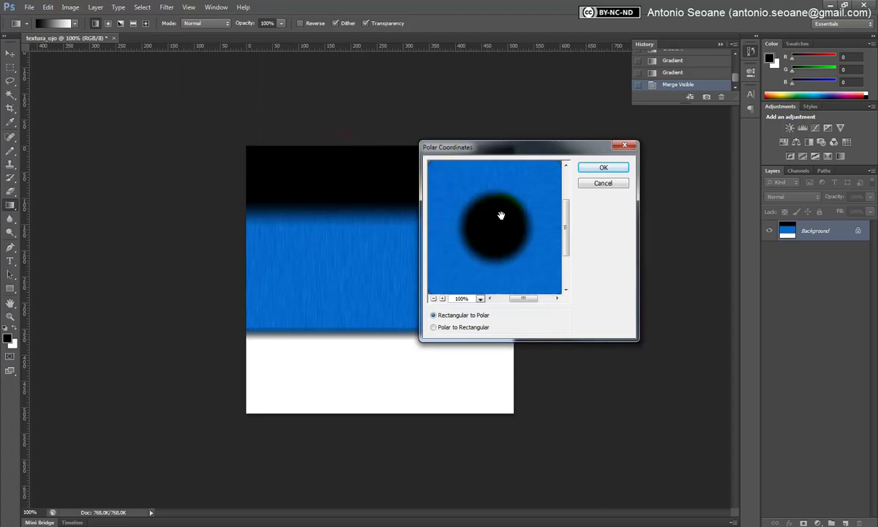
click(441, 329)
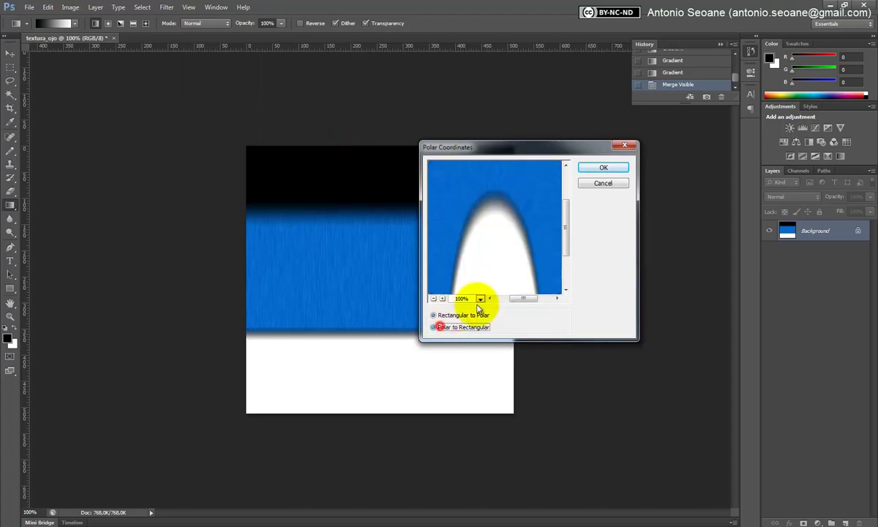
click(442, 298)
click(434, 299)
click(434, 299)
click(434, 299)
click(434, 300)
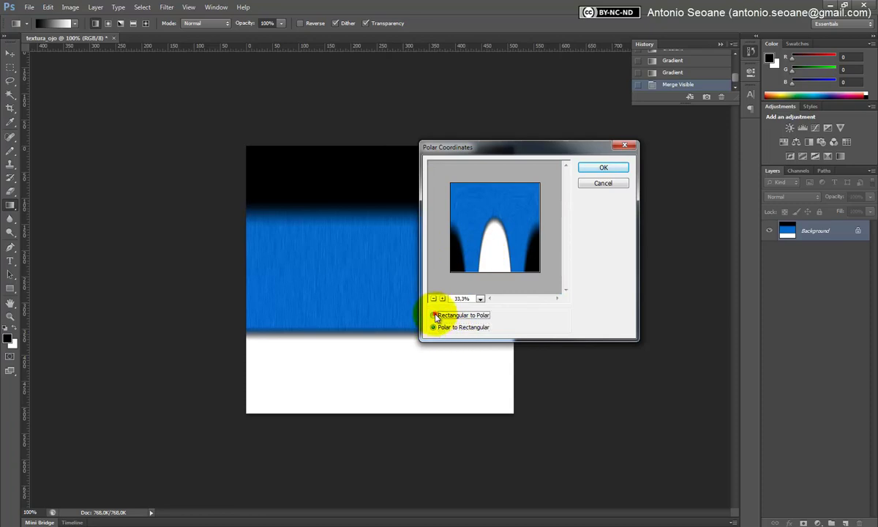
click(434, 315)
click(616, 165)
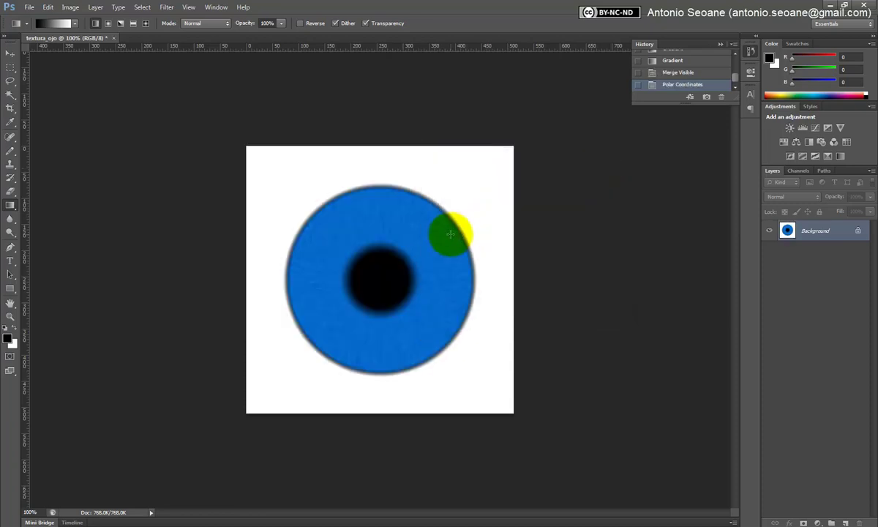
click(69, 8)
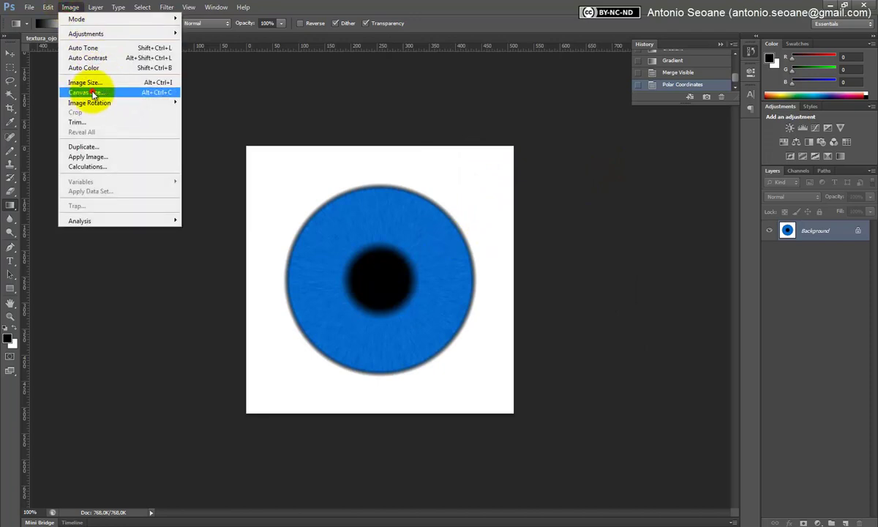
Enlarge the canvas to 1024 × 1024 pixels around the centre, then return to the Maya eyeball scene
click(103, 95)
drag(403, 119, 182, 82)
double_click(197, 147)
text(1024)
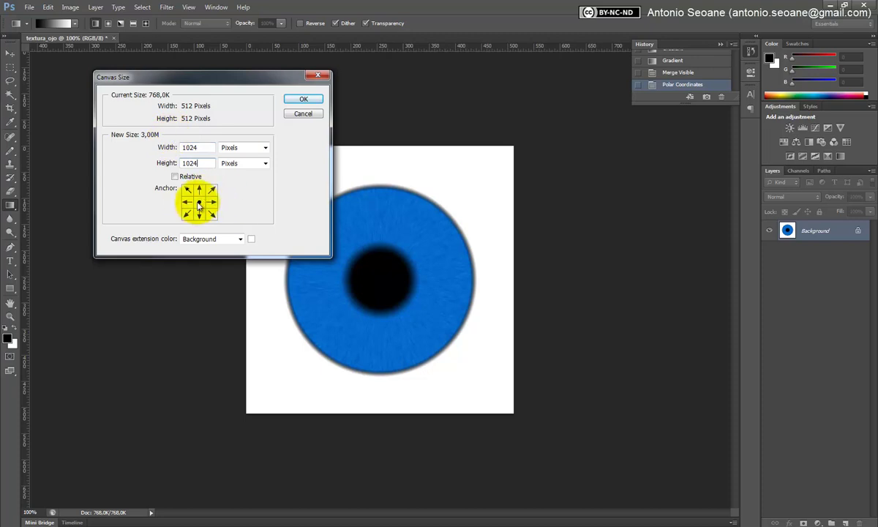
click(293, 98)
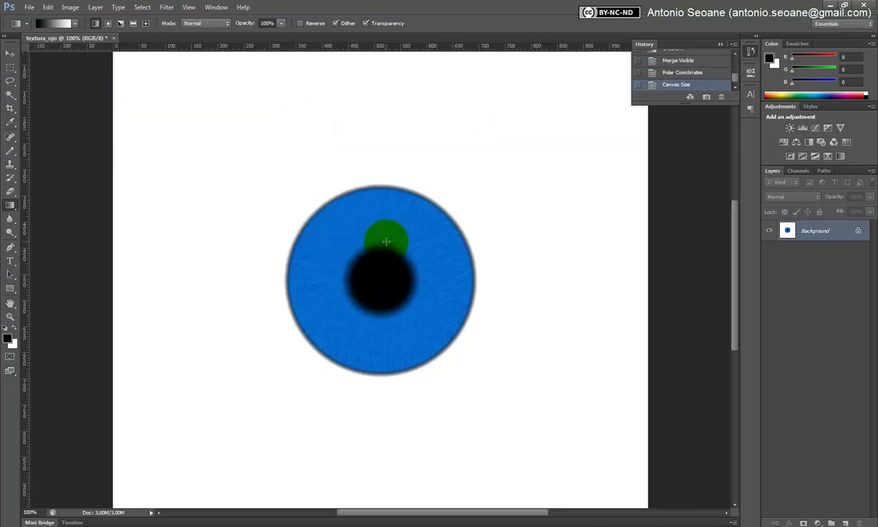
key(ctrl+minus)
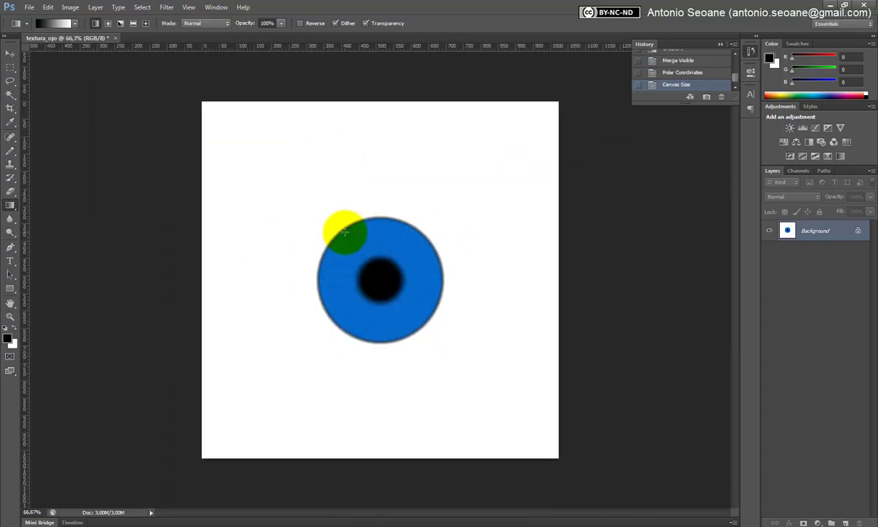
click(29, 7)
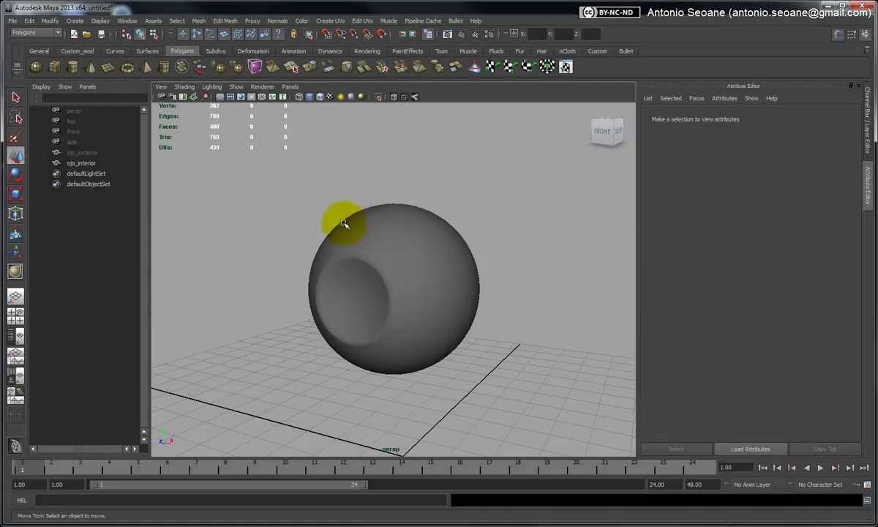
alt+drag(344, 223, 340, 212)
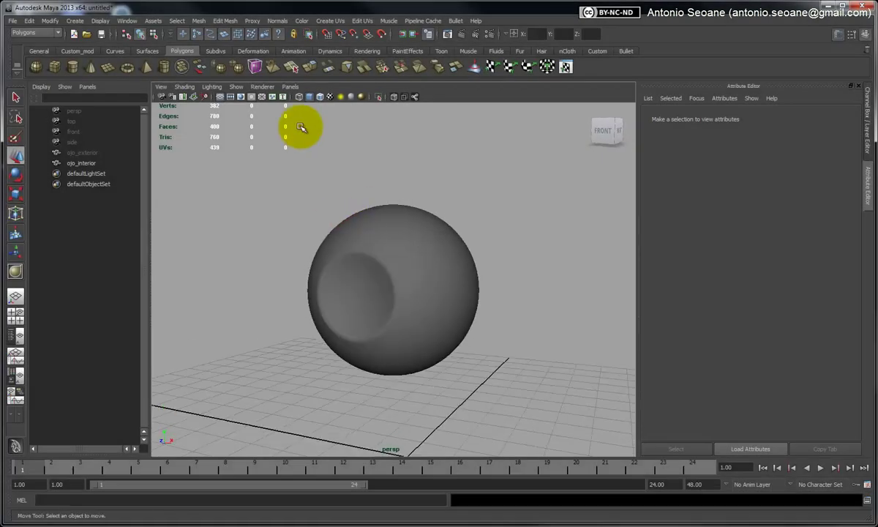
Switch to the front view, frame the sphere, and select ojo_interior
key(space)
drag(333, 176, 341, 201)
alt+right_drag(341, 201, 349, 206)
alt+middle_drag(349, 206, 378, 294)
mouse_move(379, 294)
alt+right_down()
mouse_move(366, 298)
mouse_move(370, 240)
alt+right_up()
click(371, 239)
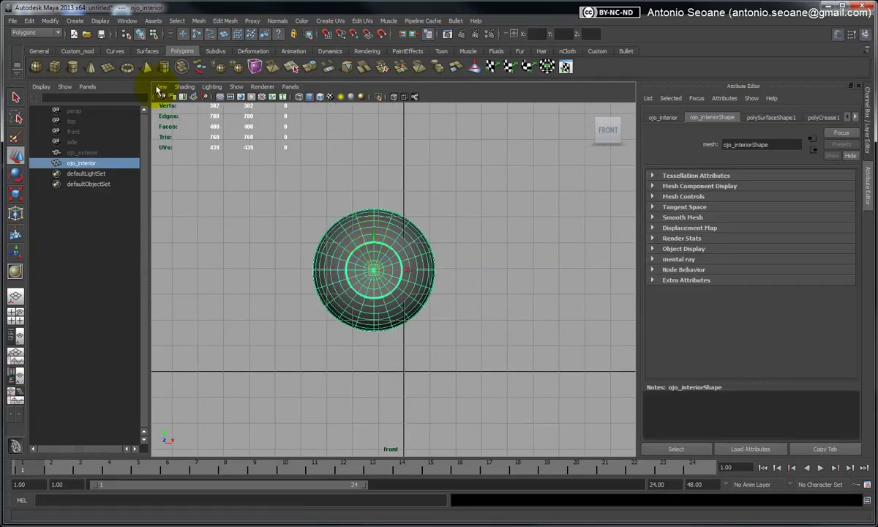
Apply a Z-axis Planar Mapping that keeps the image width/height ratio
click(330, 21)
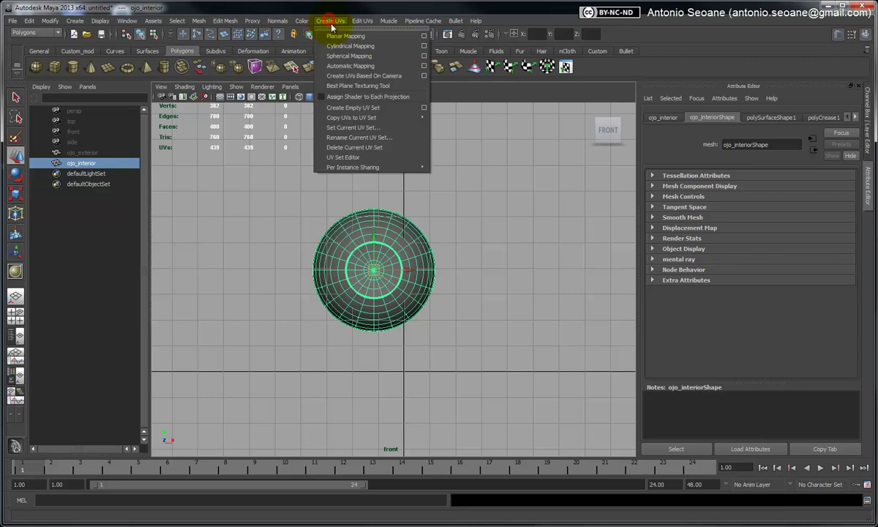
click(425, 37)
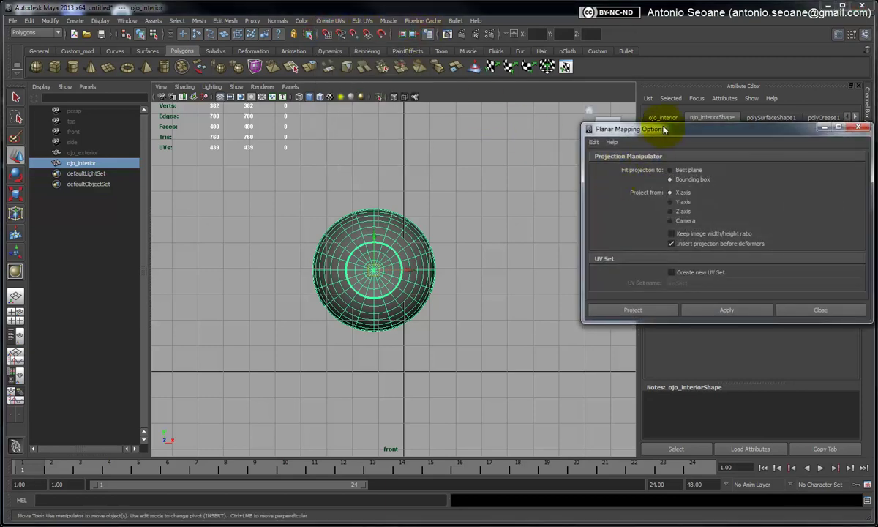
drag(670, 132, 596, 104)
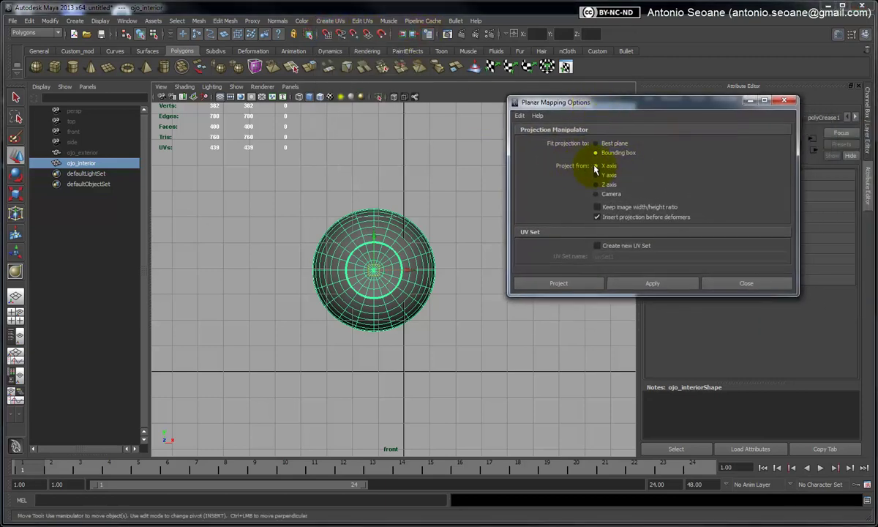
click(597, 208)
click(648, 285)
scroll(459, 269, up, 3)
alt+middle_drag(467, 270, 467, 278)
click(374, 274)
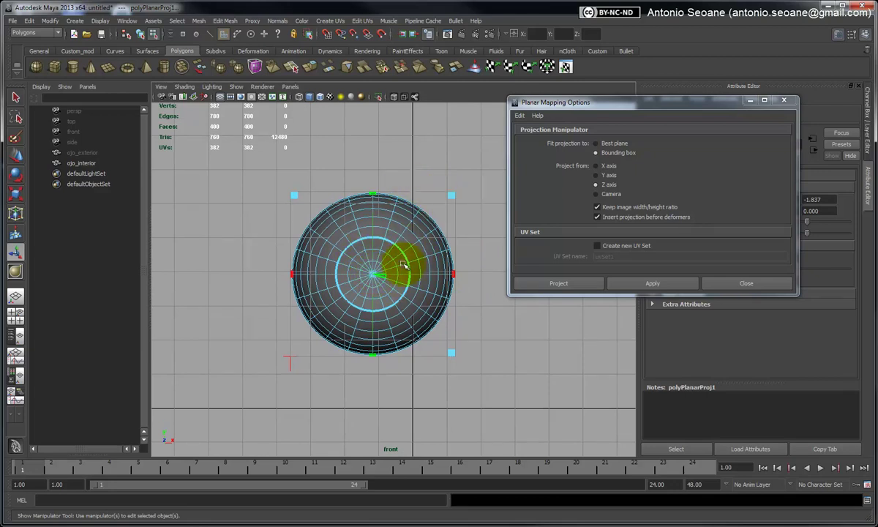
click(415, 169)
Return to the perspective view, close the Planar Mapping options, and reselect ojo_interior
key(space)
mouse_move(415, 169)
mouse_down()
mouse_move(414, 146)
mouse_move(359, 206)
mouse_move(366, 219)
mouse_move(343, 192)
mouse_move(421, 186)
mouse_move(383, 173)
mouse_move(474, 192)
mouse_up()
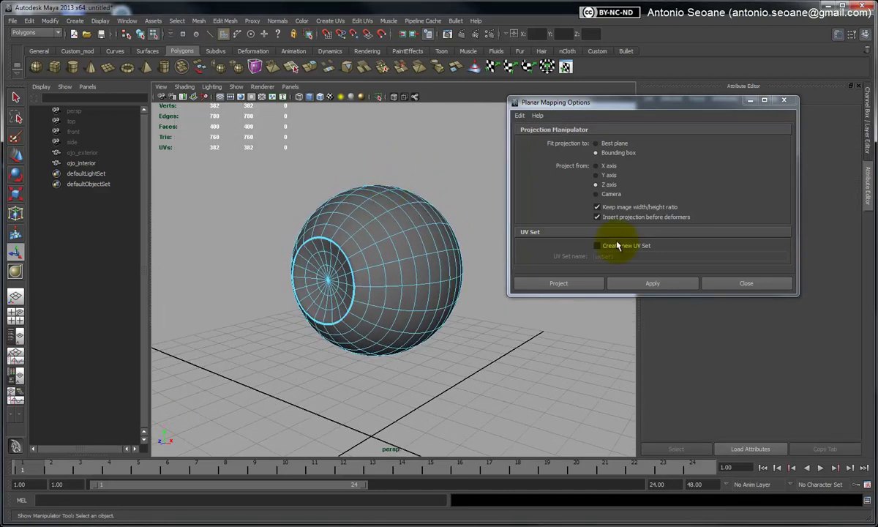
click(728, 282)
right_drag(399, 213, 396, 202)
click(402, 209)
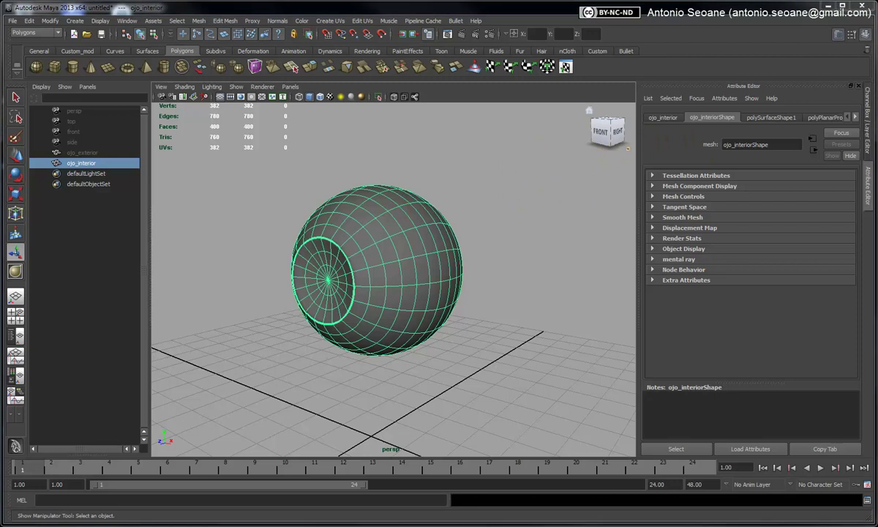
Assign a new Lambert material to the sphere with textura_ojo.tga as its colour texture
alt+drag(486, 202, 452, 191)
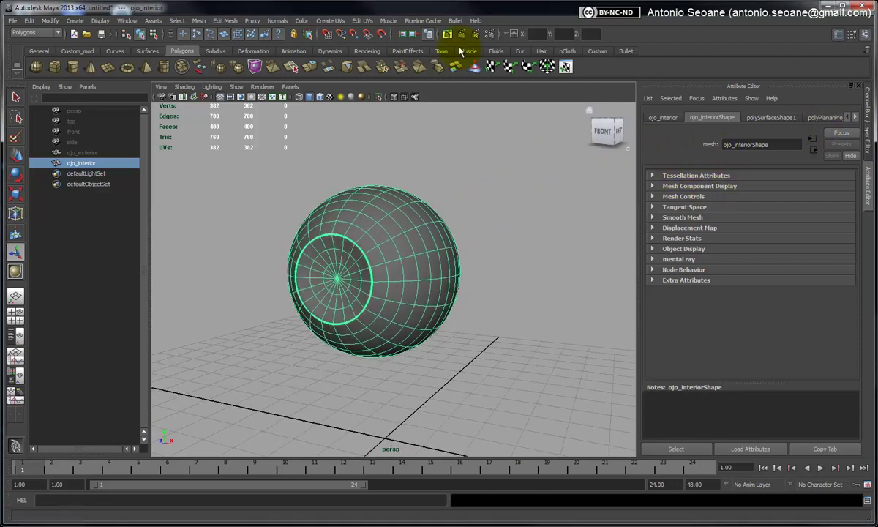
click(366, 51)
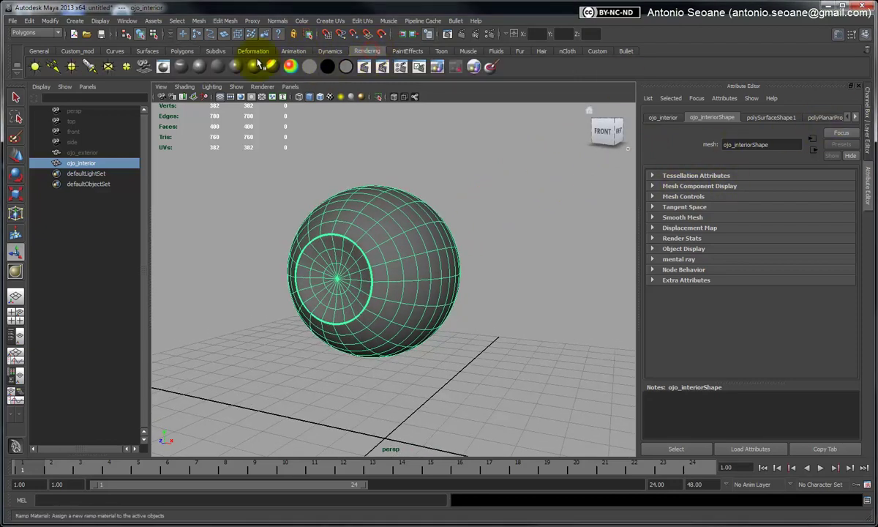
click(221, 67)
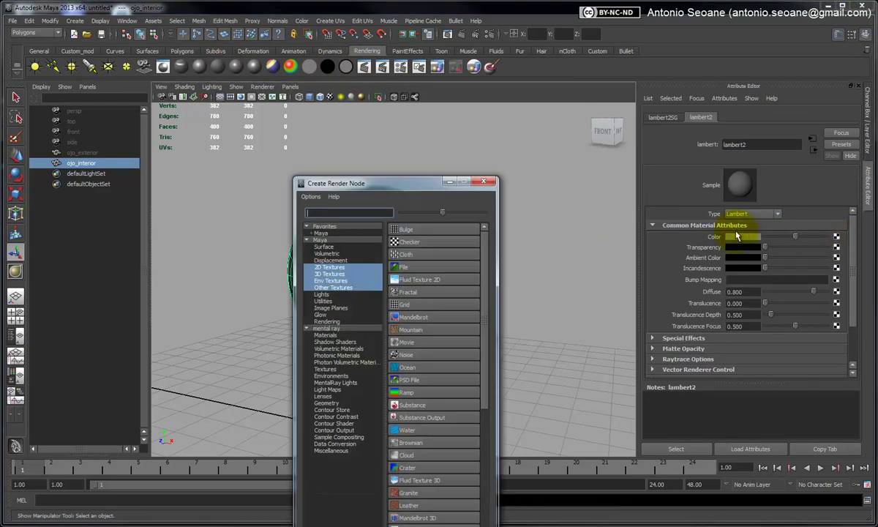
click(423, 267)
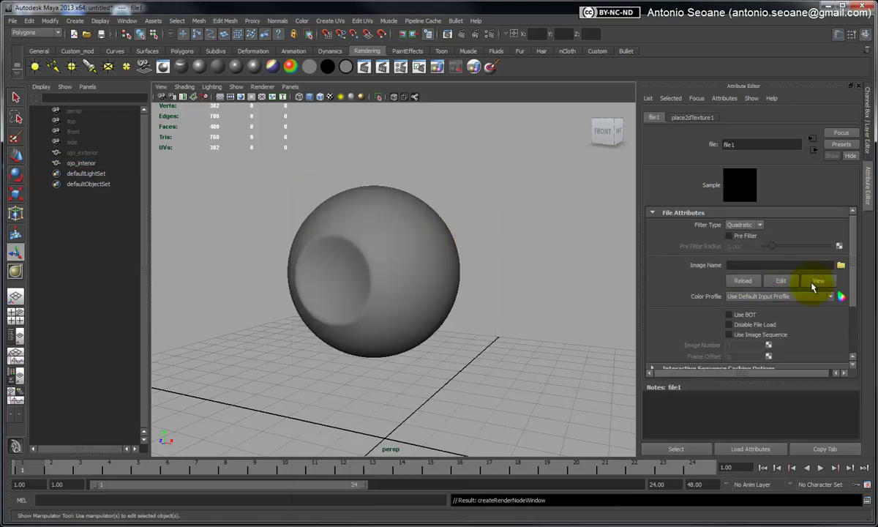
click(841, 266)
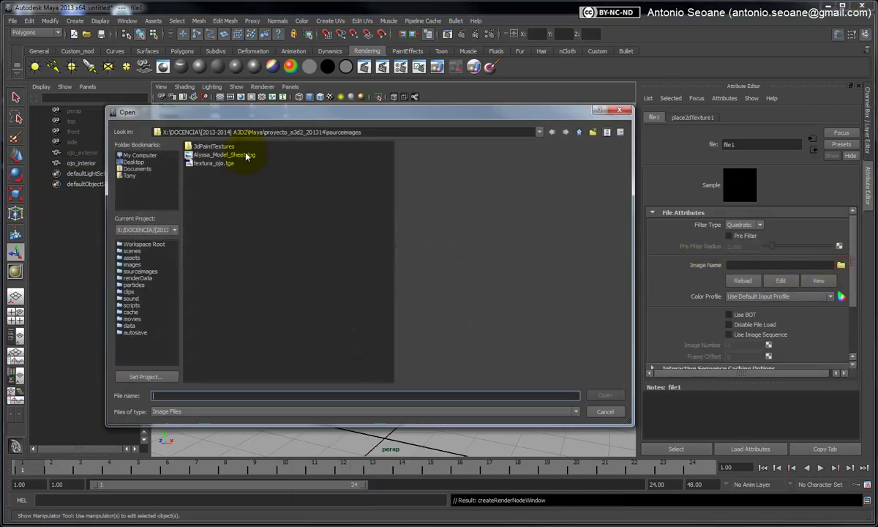
click(212, 166)
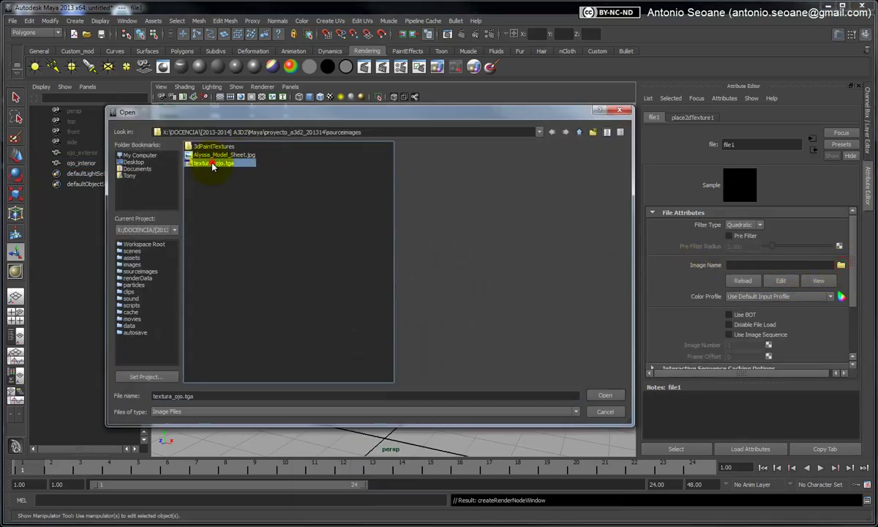
click(606, 397)
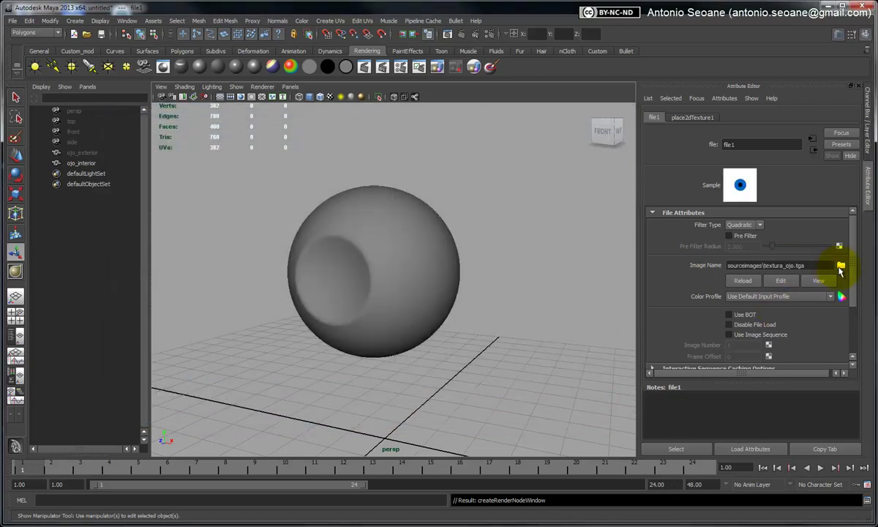
Turn on textured display, orbit toward the iris, and select ojo_interior
click(330, 97)
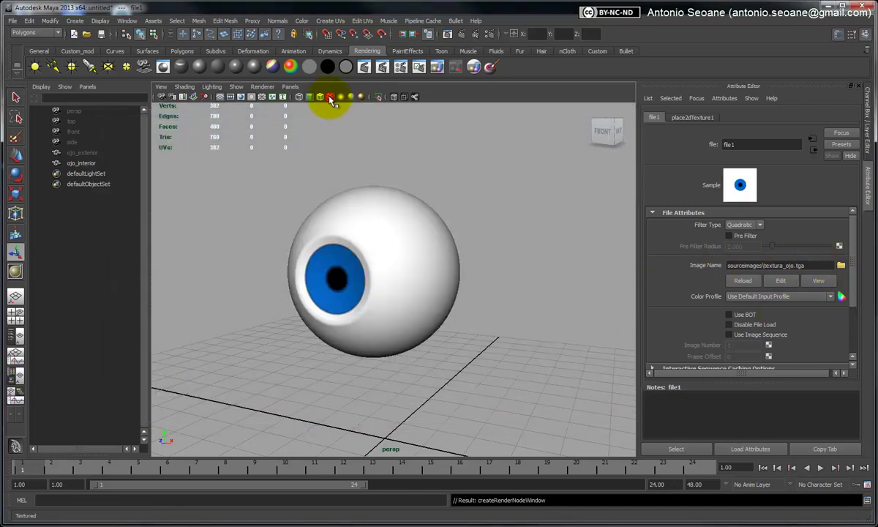
mouse_move(408, 186)
alt+mouse_down()
mouse_move(436, 173)
mouse_move(387, 173)
mouse_move(388, 188)
mouse_move(423, 196)
mouse_move(435, 188)
mouse_move(405, 209)
mouse_move(418, 202)
mouse_move(431, 222)
mouse_move(422, 217)
alt+mouse_up()
scroll(432, 188, up, 3)
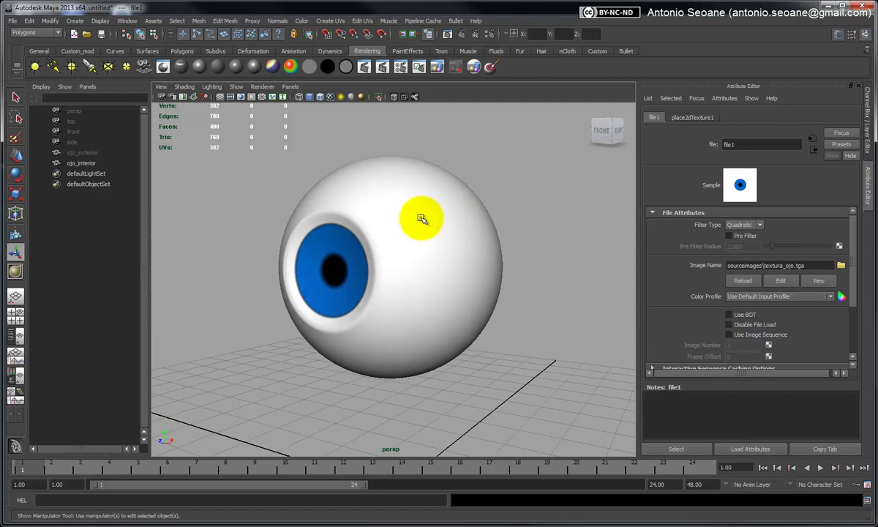
click(419, 220)
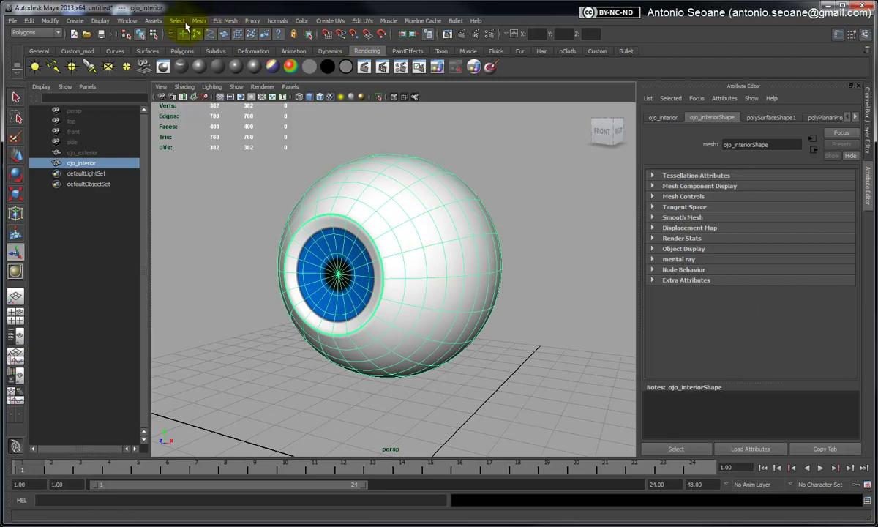
Open the UV Texture Editor with Dim Image on, enlarge it, move it right, and zoom on the UVs
click(357, 21)
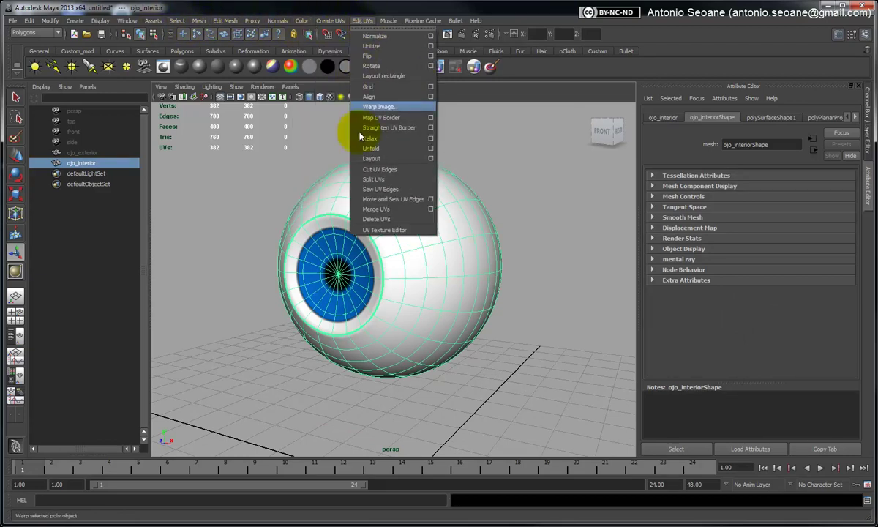
click(384, 230)
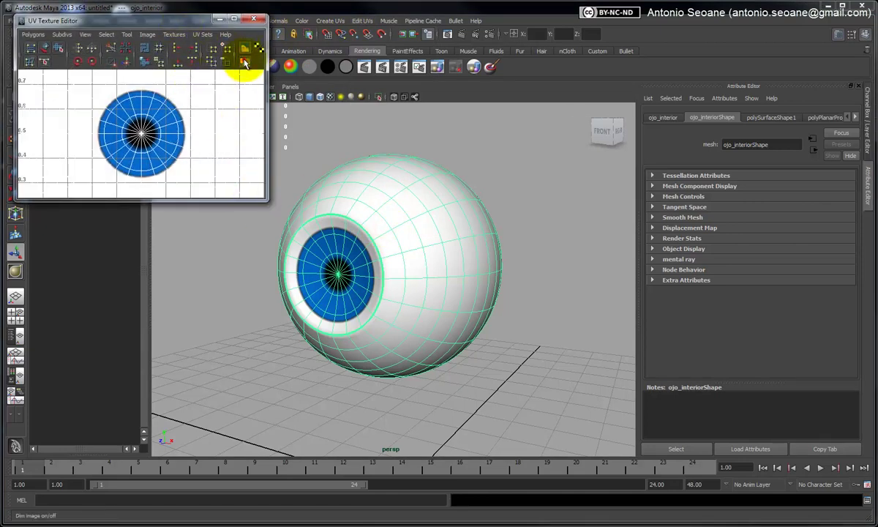
click(245, 65)
mouse_move(268, 199)
mouse_down()
mouse_move(397, 357)
mouse_move(422, 367)
mouse_up()
scroll(242, 164, down, 3)
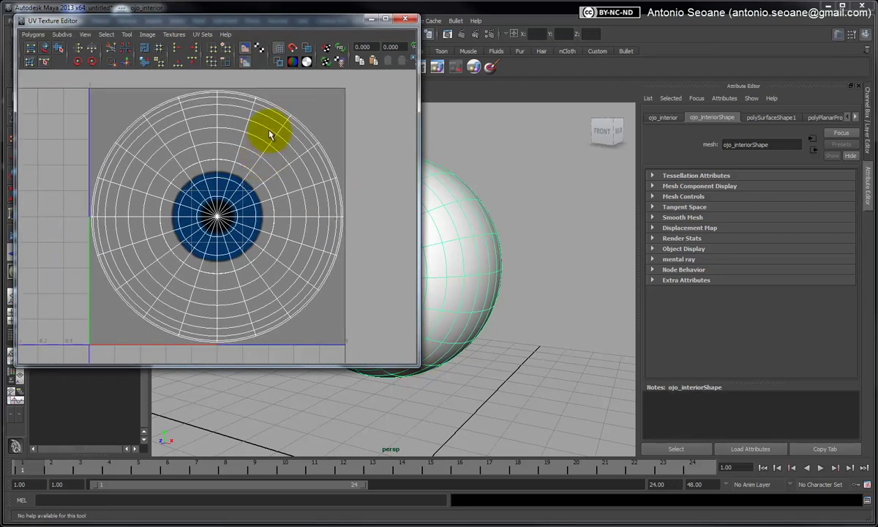
mouse_move(300, 28)
mouse_down()
mouse_move(597, 113)
mouse_move(759, 85)
mouse_up()
scroll(684, 220, up, 2)
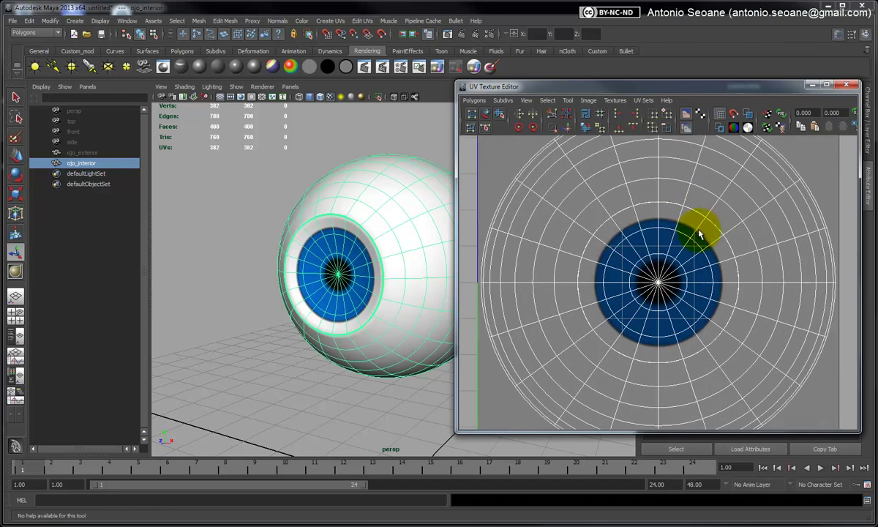
scroll(668, 236, up, 2)
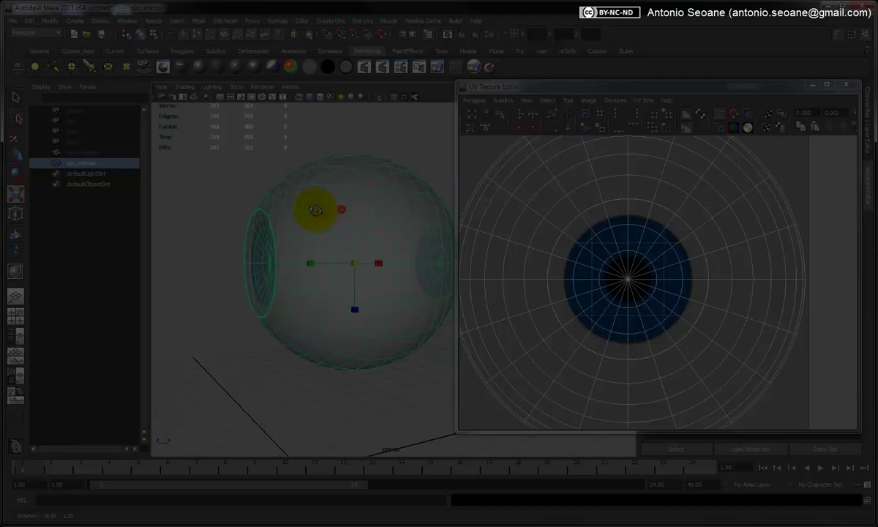
Put the inner sphere into UV mode and marquee-select a band of its UVs
right_click(294, 218)
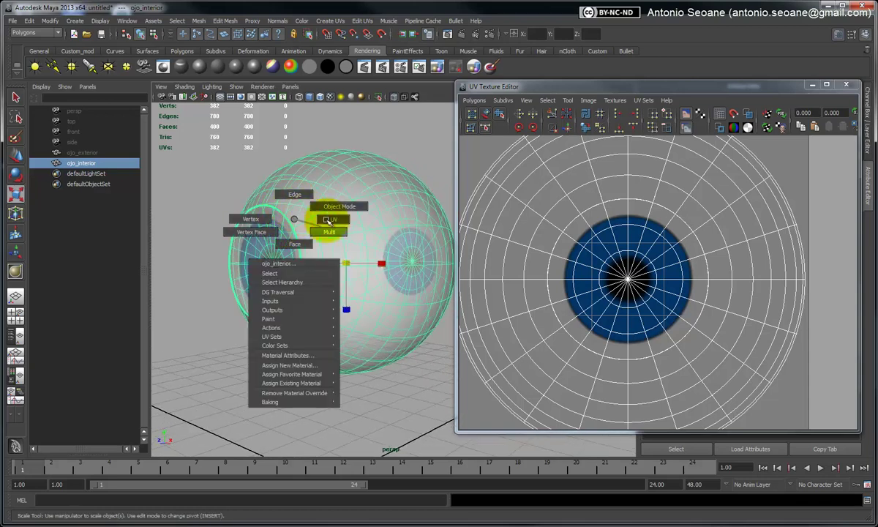
click(286, 214)
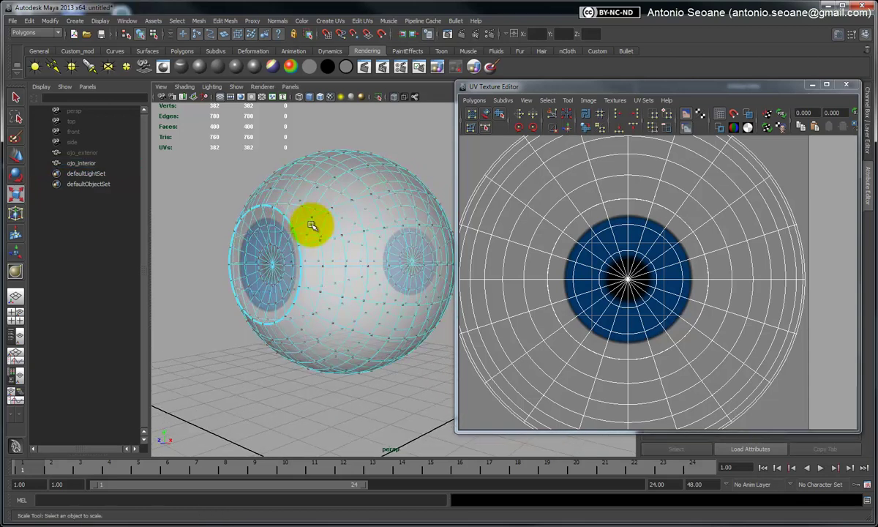
alt+drag(309, 222, 261, 223)
key(r)
drag(242, 182, 288, 355)
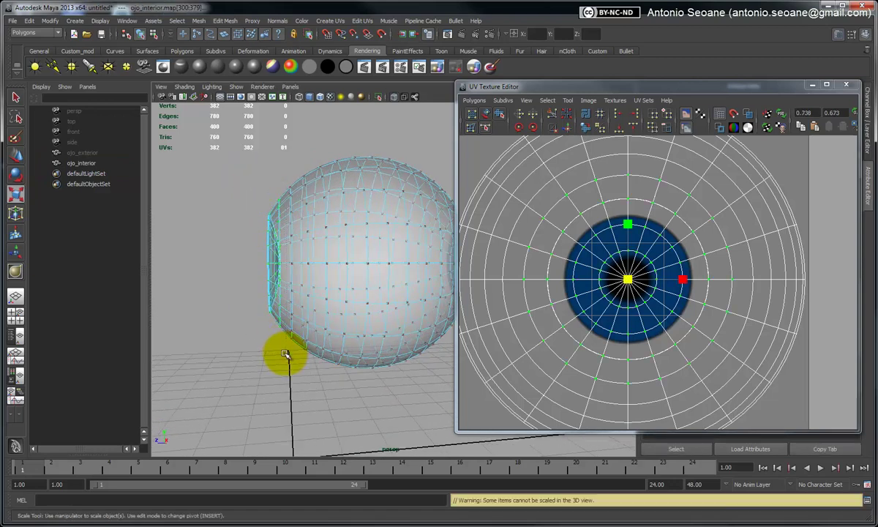
mouse_move(363, 246)
alt+mouse_down()
mouse_move(303, 244)
mouse_move(395, 246)
mouse_move(363, 230)
alt+mouse_up()
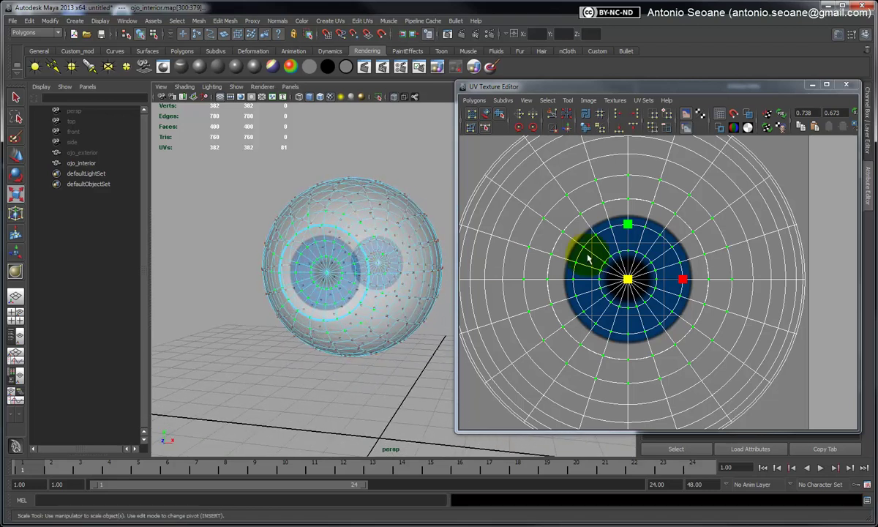
alt+middle_drag(608, 225, 601, 207)
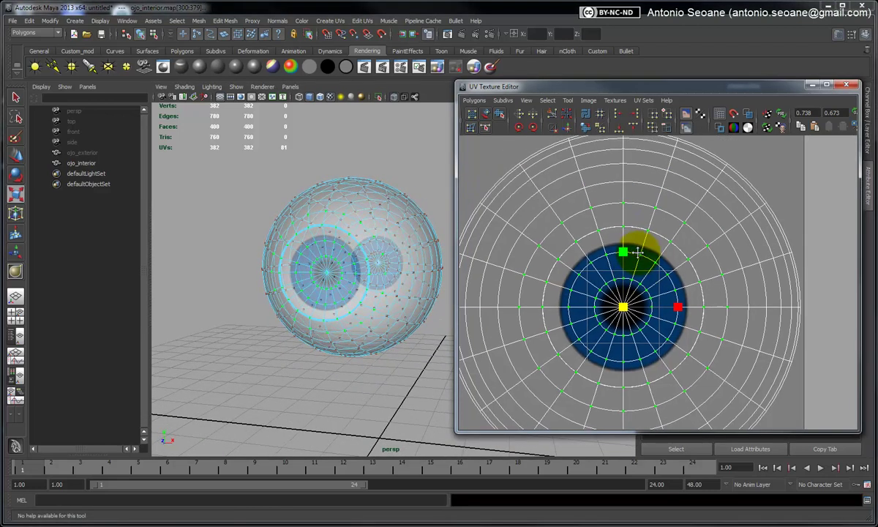
Switch to plain UV selection in the UV Texture Editor and drop the first outer-ring UVs
click(514, 160)
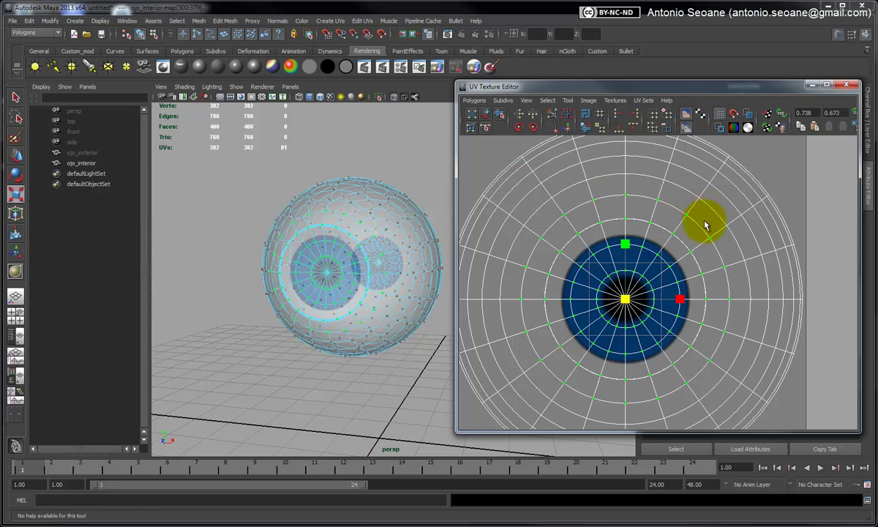
click(601, 176)
mouse_move(295, 248)
alt+mouse_down()
mouse_move(373, 249)
mouse_move(300, 249)
mouse_move(333, 251)
alt+mouse_up()
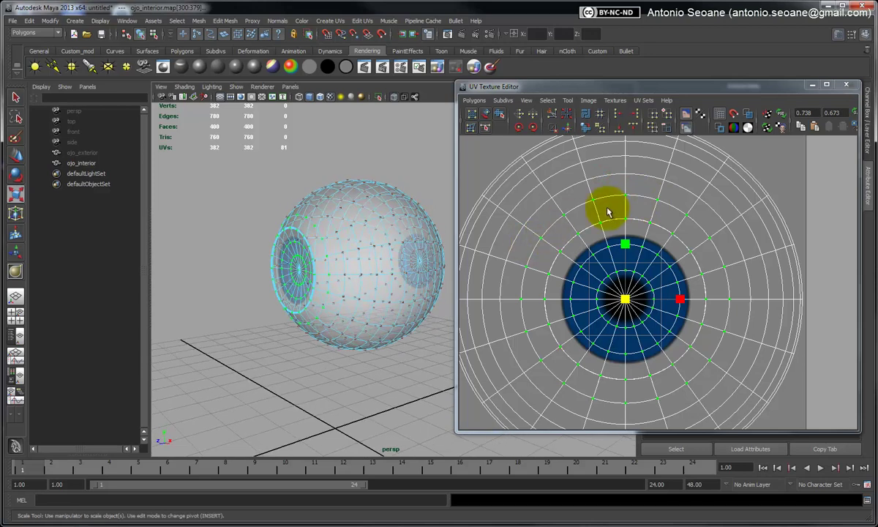
click(602, 180)
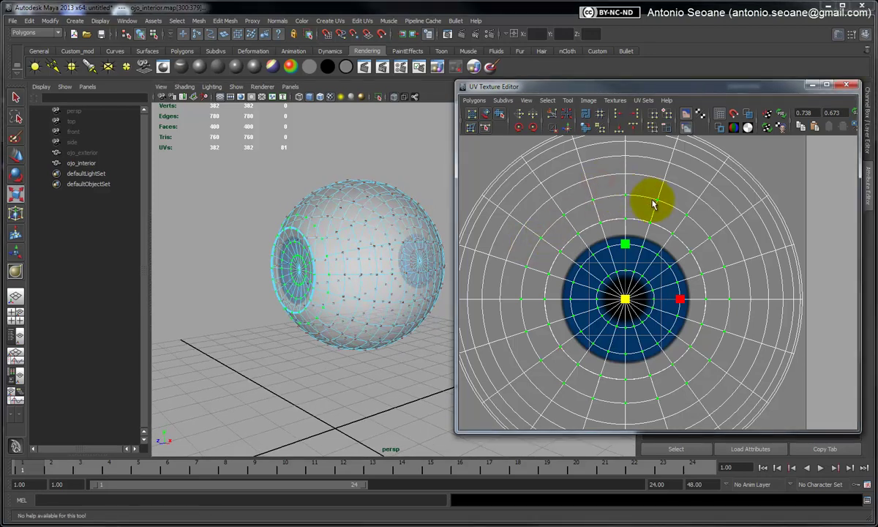
click(604, 181)
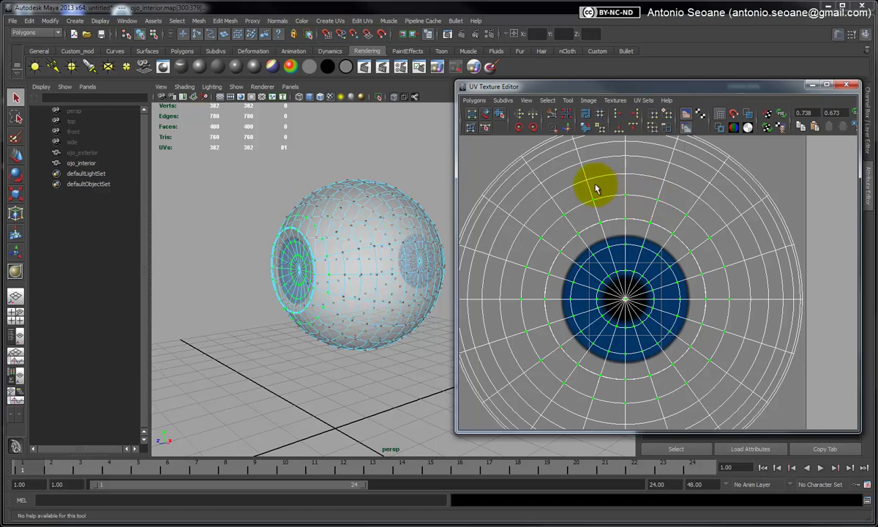
right_drag(600, 195, 631, 195)
click(584, 174)
Deselect the remaining outer UVs so only the iris and pupil rings stay selected
click(680, 196)
click(728, 249)
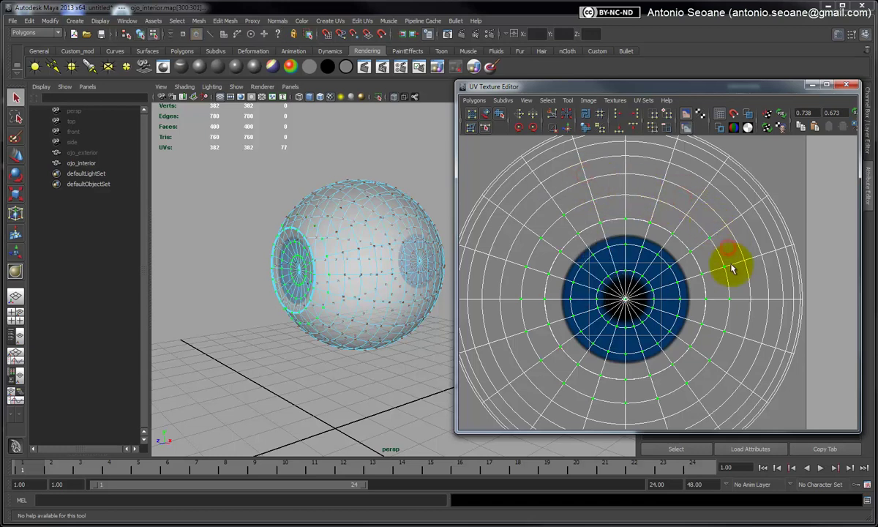
click(696, 220)
mouse_move(720, 284)
ctrl+mouse_down()
mouse_move(724, 378)
mouse_move(575, 399)
ctrl+mouse_up()
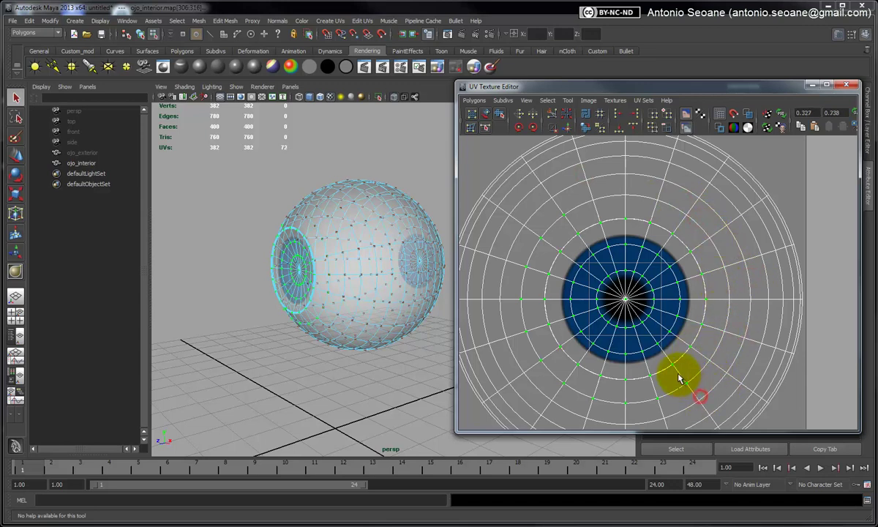
mouse_move(554, 370)
ctrl+mouse_down()
mouse_move(533, 357)
mouse_move(507, 267)
ctrl+mouse_up()
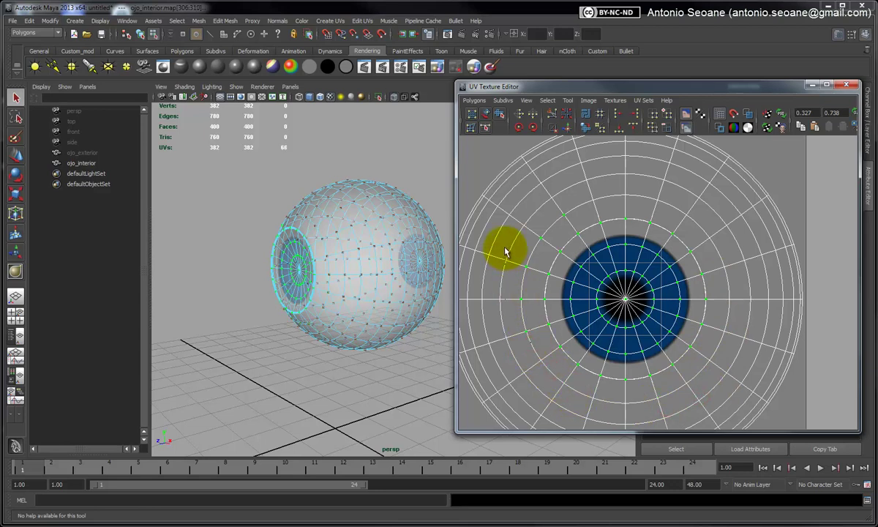
ctrl+drag(523, 217, 544, 247)
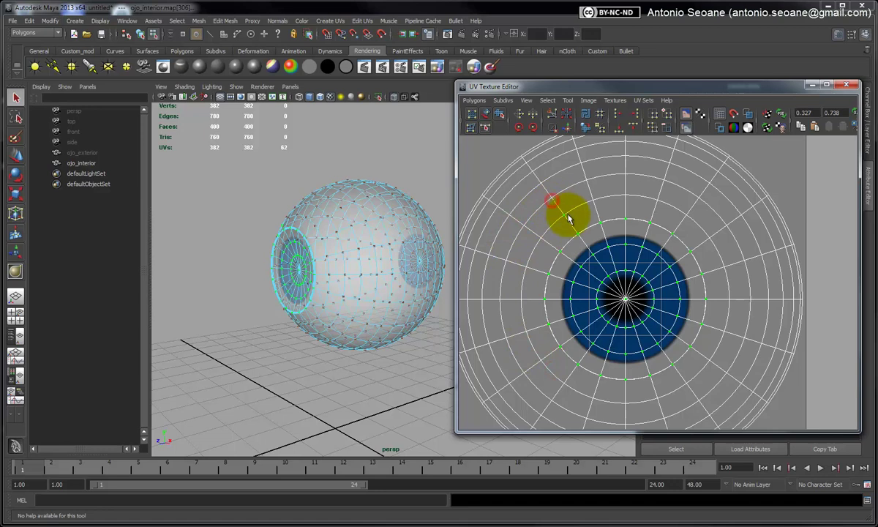
Check the selection and test-scale the iris UVs around their centre
mouse_move(376, 245)
alt+mouse_down()
mouse_move(451, 238)
mouse_move(407, 251)
alt+mouse_up()
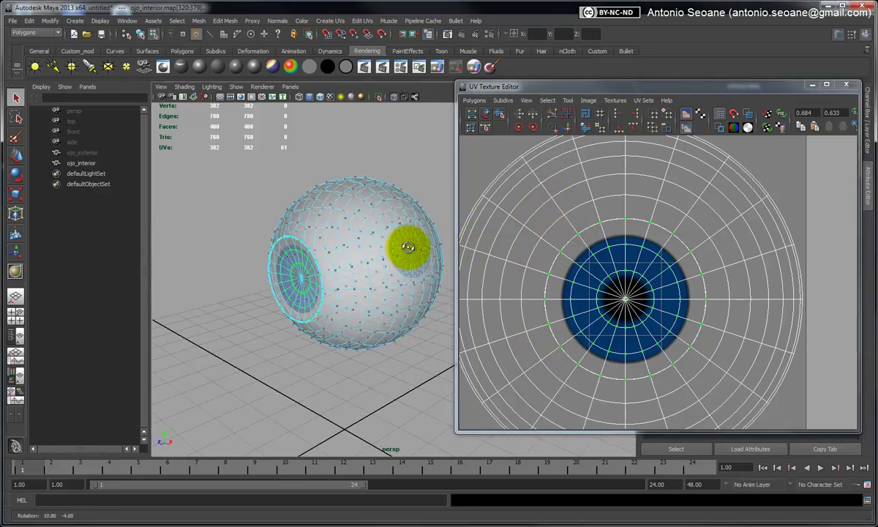
key(r)
drag(625, 298, 612, 311)
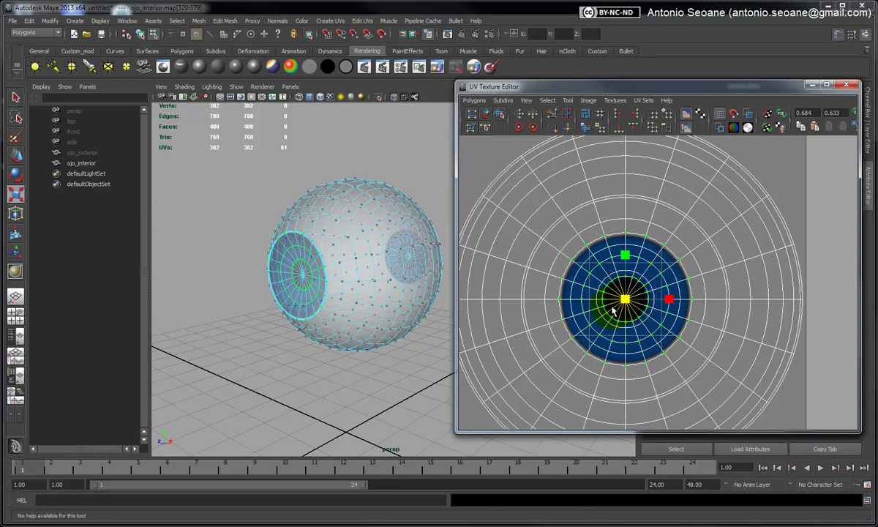
Turn off X-Ray and scale the selected iris UVs up slightly
scroll(346, 280, up, 2)
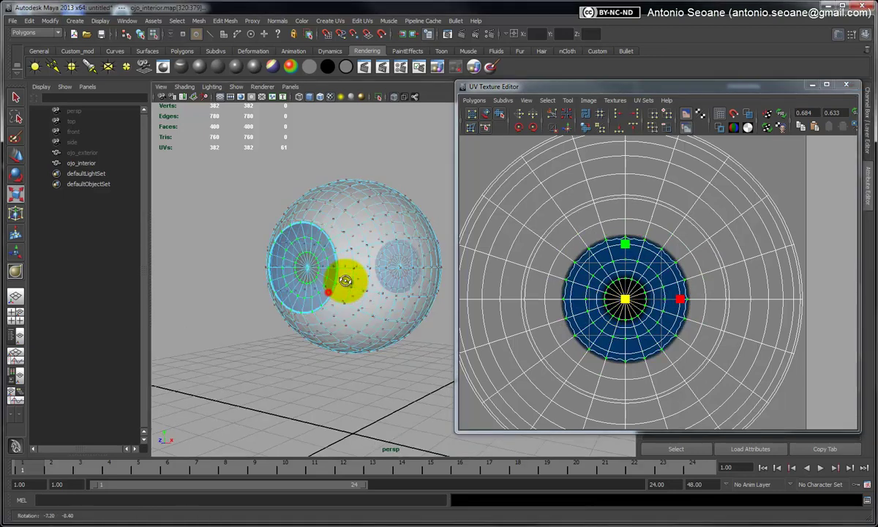
scroll(344, 276, up, 2)
click(393, 96)
alt+drag(318, 242, 367, 262)
drag(624, 298, 628, 297)
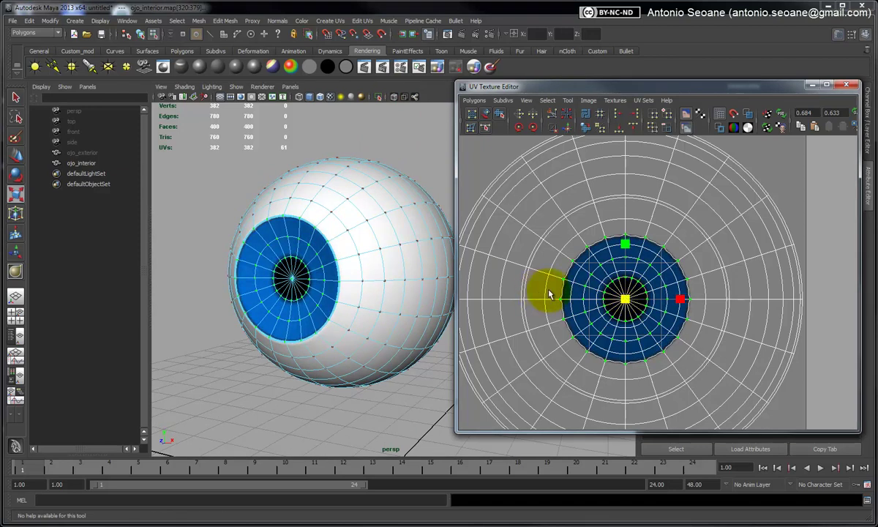
mouse_move(379, 197)
alt+mouse_down()
mouse_move(294, 229)
mouse_move(327, 229)
alt+mouse_up()
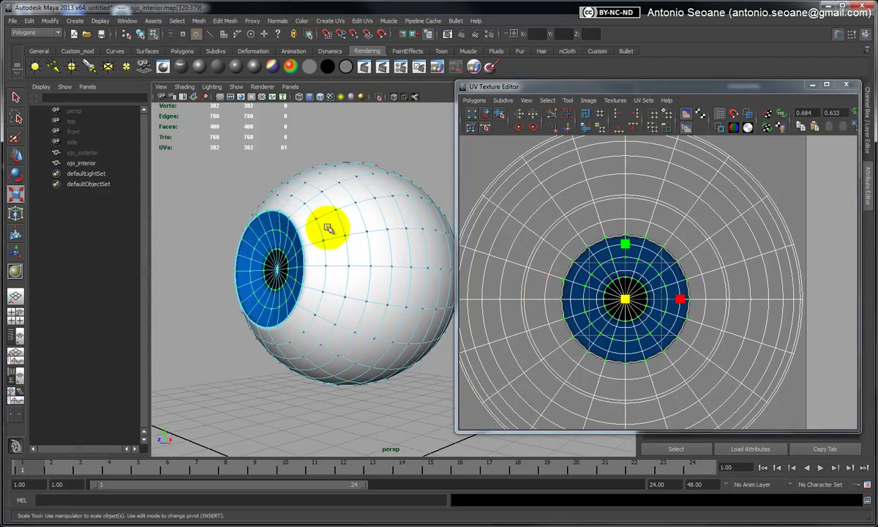
Return to object mode, reselect ojo_interior, and switch it to vertex editing
right_drag(328, 228, 360, 215)
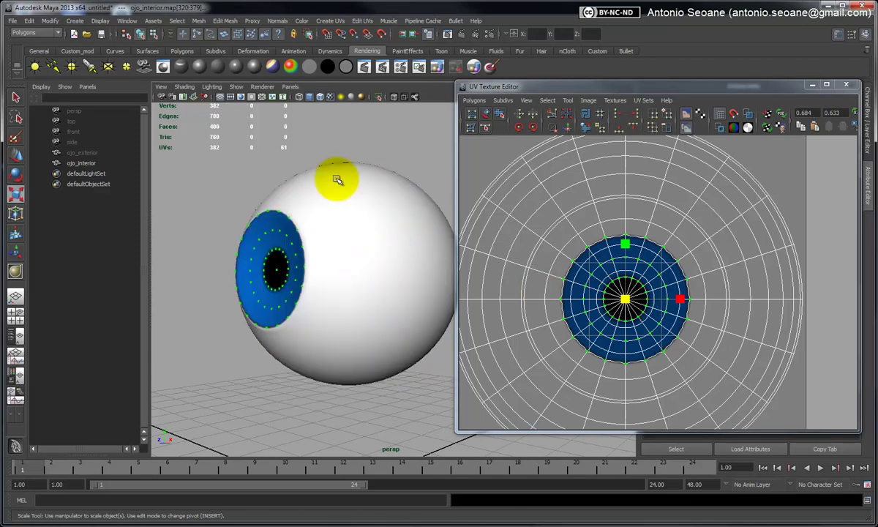
mouse_move(306, 231)
alt+mouse_down()
mouse_move(368, 233)
mouse_move(260, 225)
alt+mouse_up()
click(319, 232)
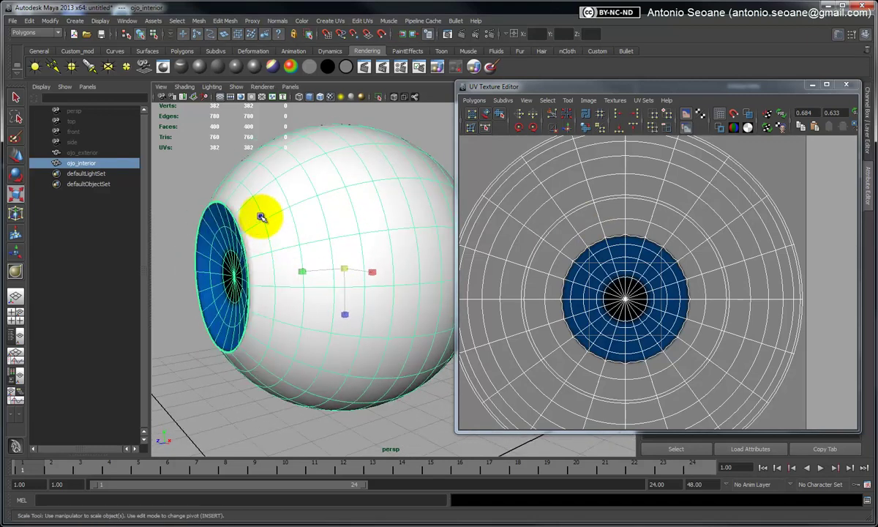
right_drag(260, 217, 220, 216)
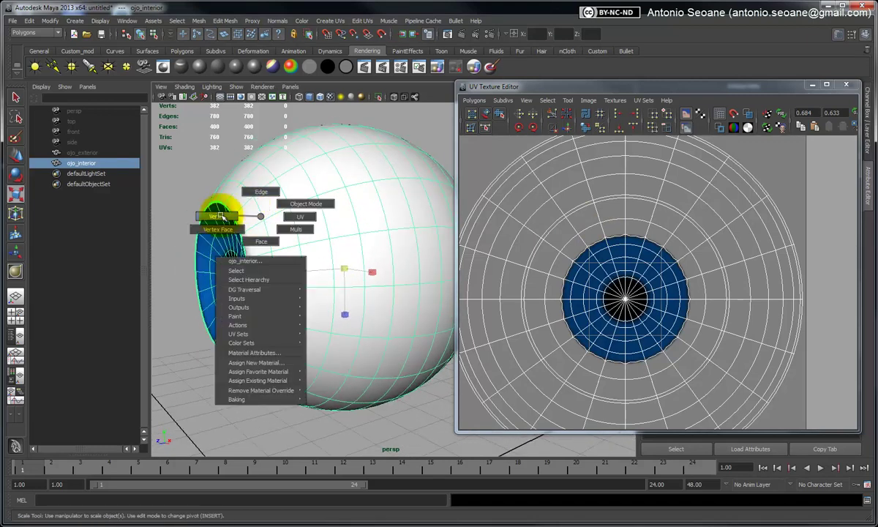
click(220, 217)
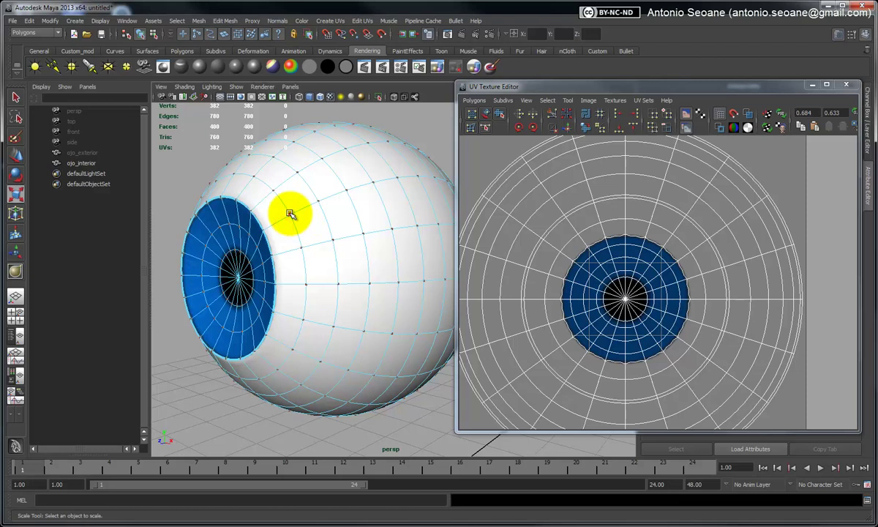
click(290, 212)
mouse_move(391, 231)
alt+mouse_down()
mouse_move(312, 224)
mouse_move(311, 254)
alt+mouse_up()
Start selecting the iris-border vertices, working along the right side and lower row
shift+click(310, 262)
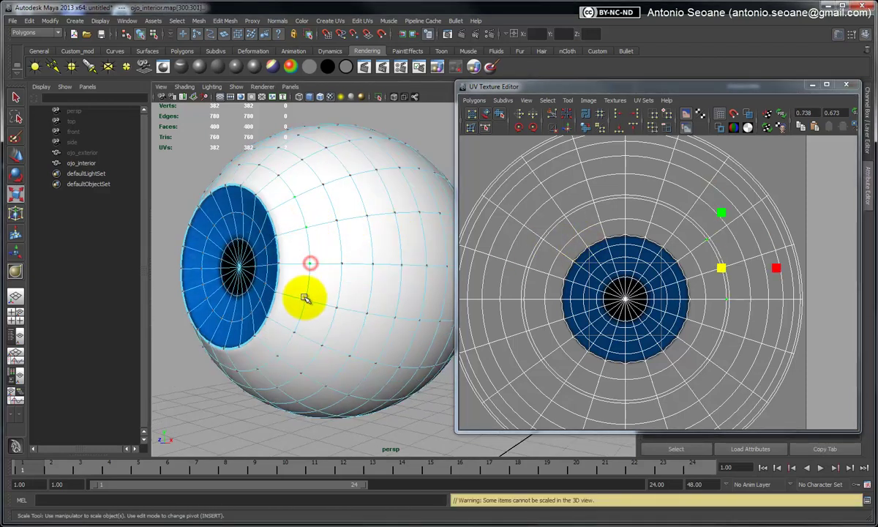
shift+click(304, 300)
shift+click(295, 333)
mouse_move(284, 343)
alt+mouse_down()
mouse_move(320, 330)
mouse_move(352, 300)
alt+mouse_up()
shift+click(349, 297)
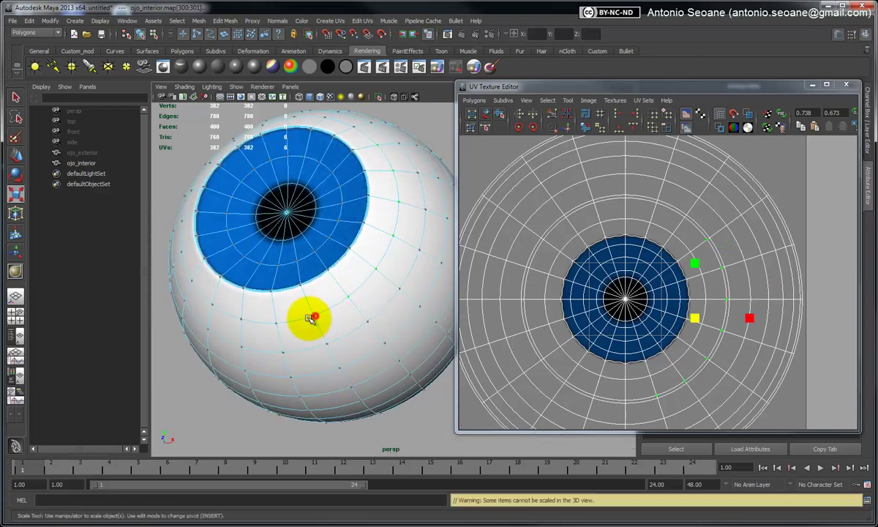
shift+click(277, 320)
shift+click(241, 319)
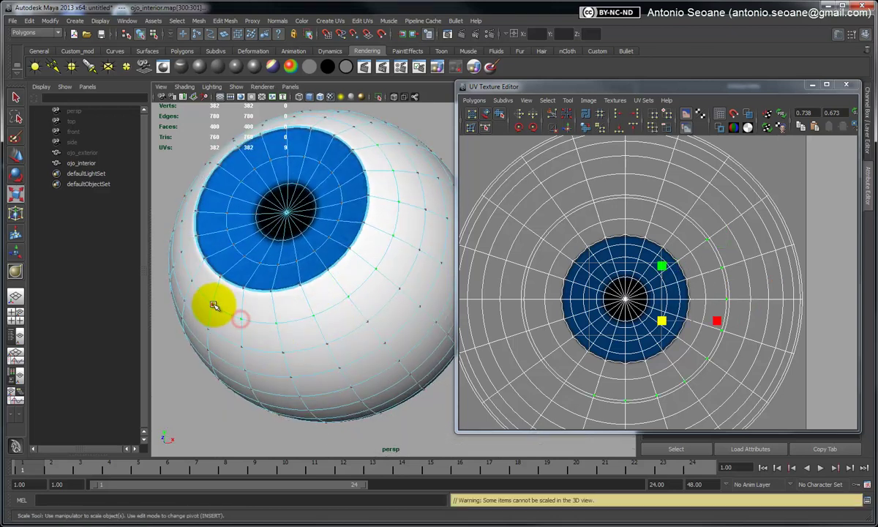
alt+drag(231, 285, 252, 303)
Add the left-side and upper-rim vertices to the iris-border selection
shift+click(243, 325)
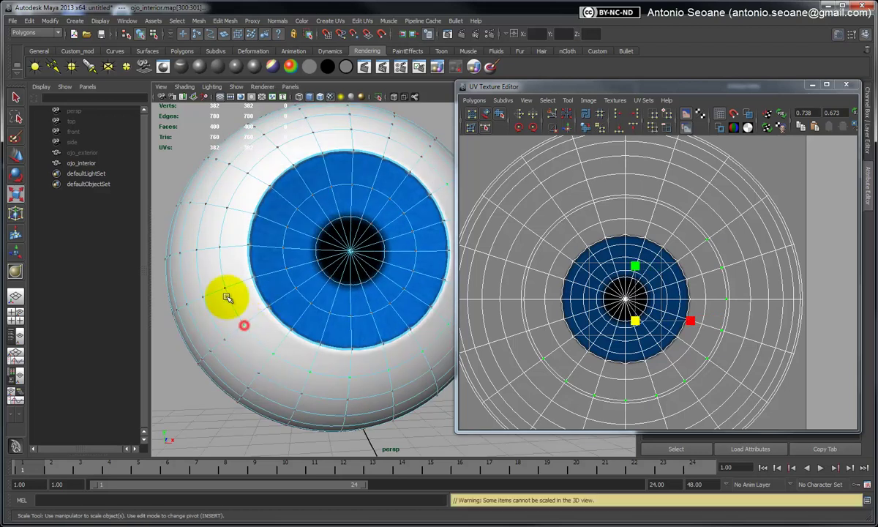
shift+click(226, 290)
shift+click(220, 248)
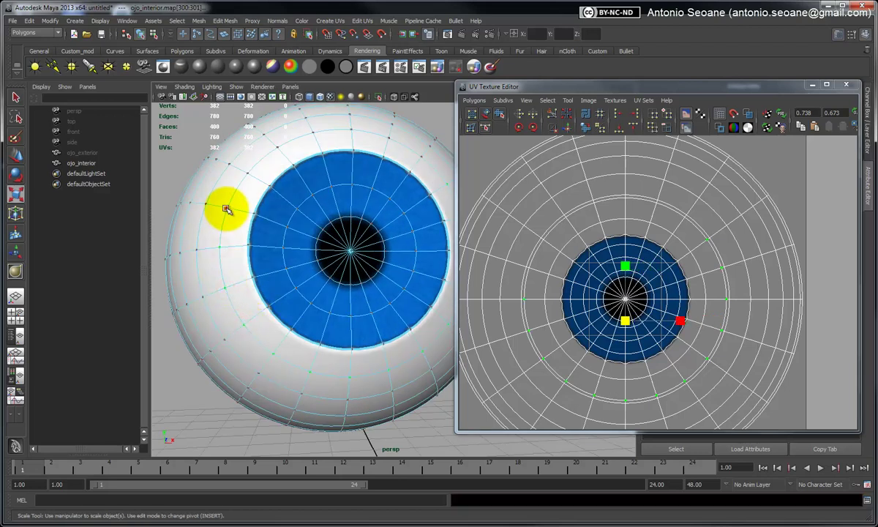
shift+click(227, 208)
shift+click(249, 174)
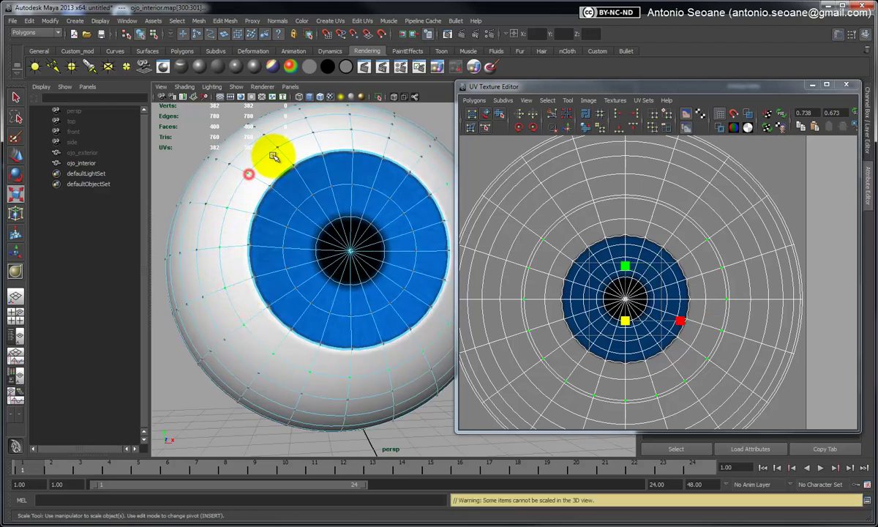
shift+click(312, 133)
shift+click(353, 130)
mouse_move(353, 131)
alt+mouse_down()
mouse_move(304, 159)
mouse_move(332, 179)
alt+mouse_up()
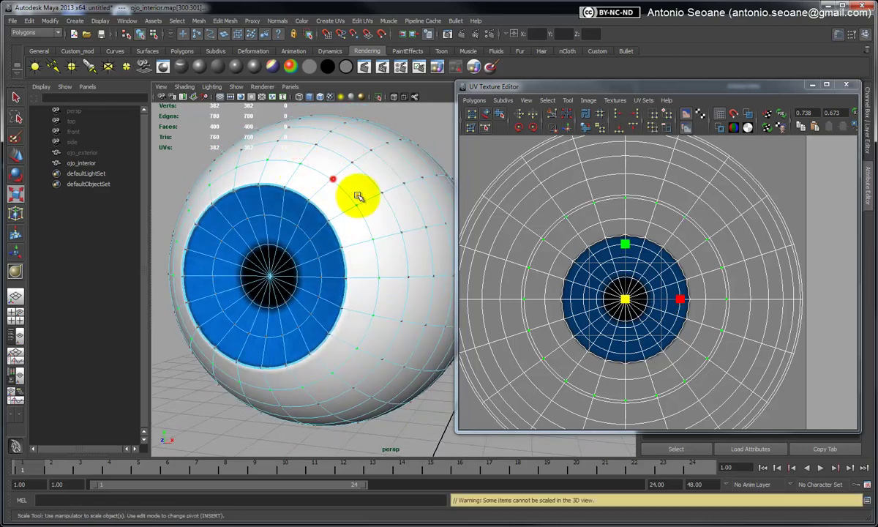
Scale the selected UV rings in and back out, then return to object mode and deselect
mouse_move(626, 298)
mouse_down()
mouse_move(605, 311)
mouse_move(619, 307)
mouse_up()
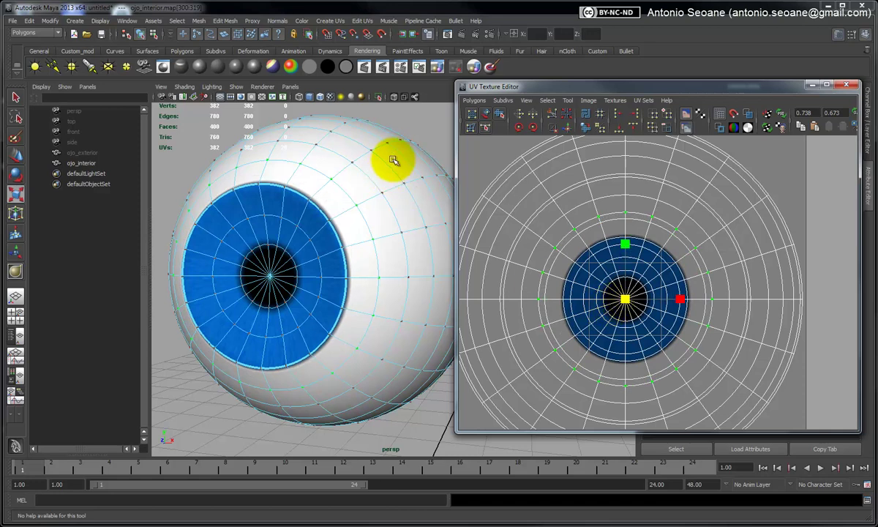
right_drag(340, 174, 369, 162)
alt+drag(318, 173, 315, 188)
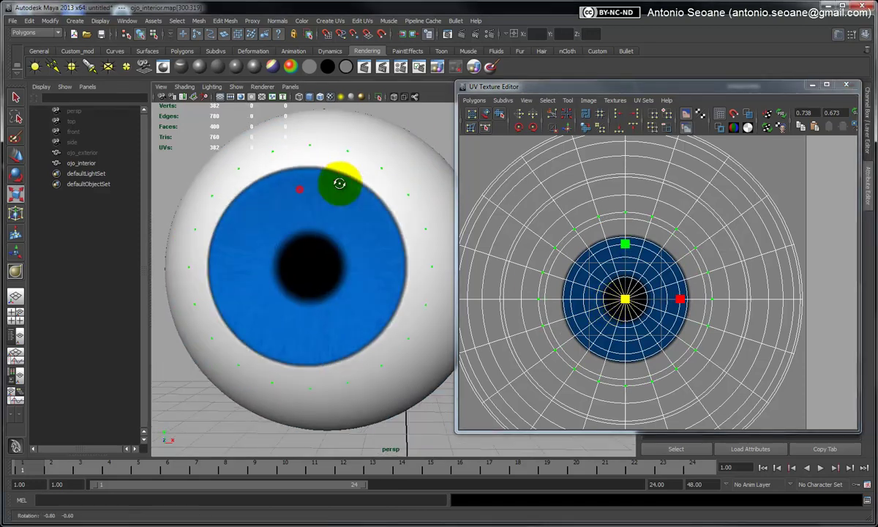
right_drag(315, 189, 251, 133)
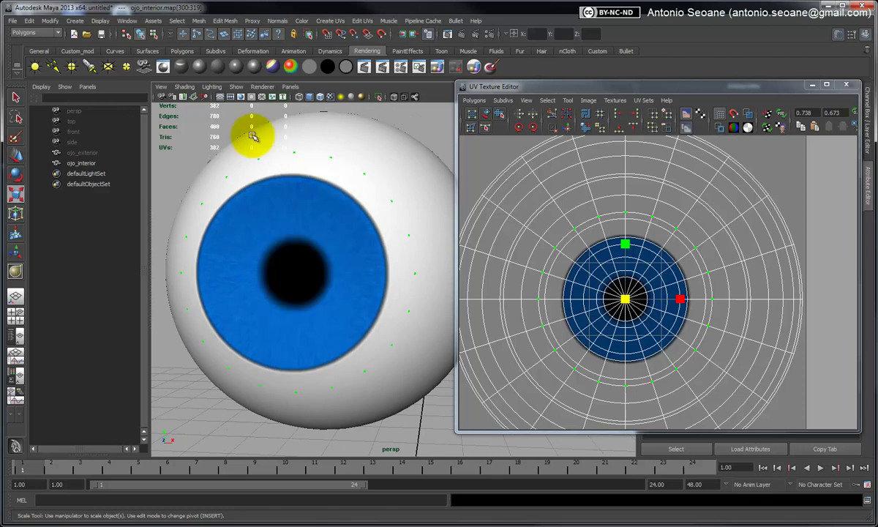
click(423, 131)
alt+right_drag(423, 132, 343, 196)
alt+drag(344, 194, 315, 190)
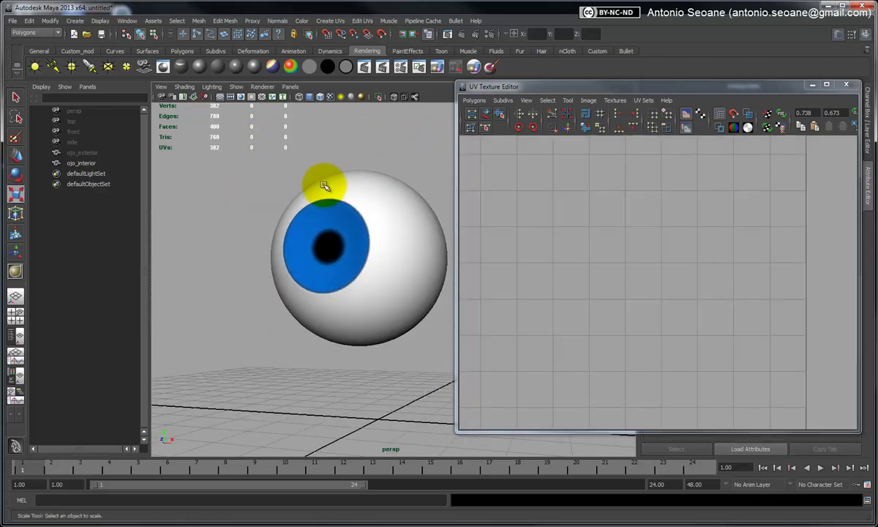
Close the UV Texture Editor and unhide ojo_exterior with Ctrl+Shift+H
alt+drag(315, 190, 337, 246)
click(846, 86)
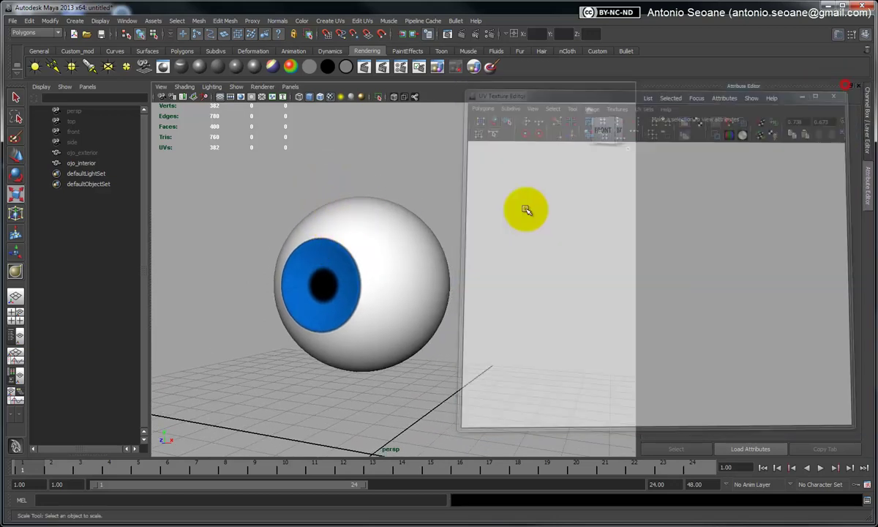
click(83, 153)
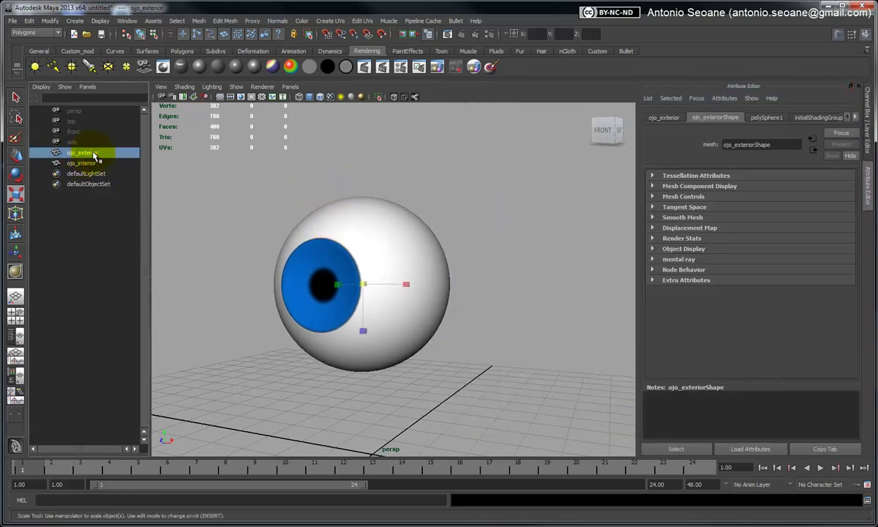
key(shift+h)
Toggle X-Ray on and off, leaving ojo_exterior selected
click(89, 163)
click(83, 153)
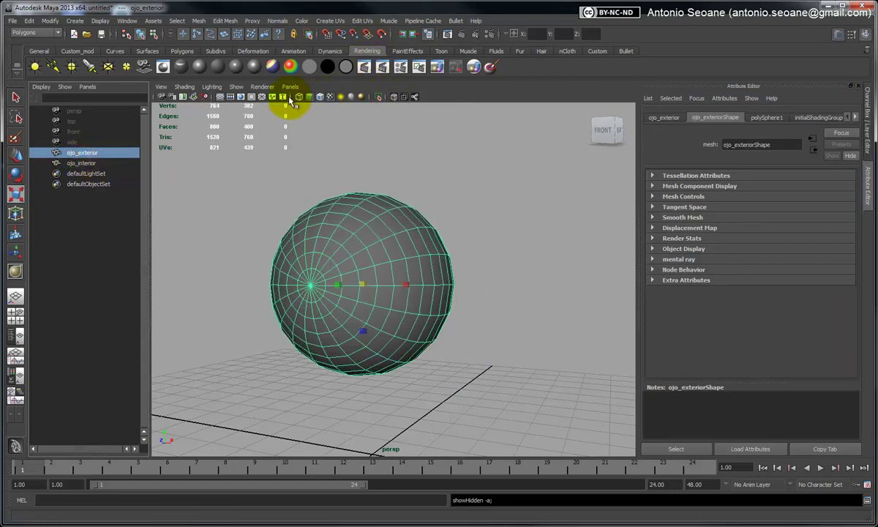
click(394, 97)
click(393, 97)
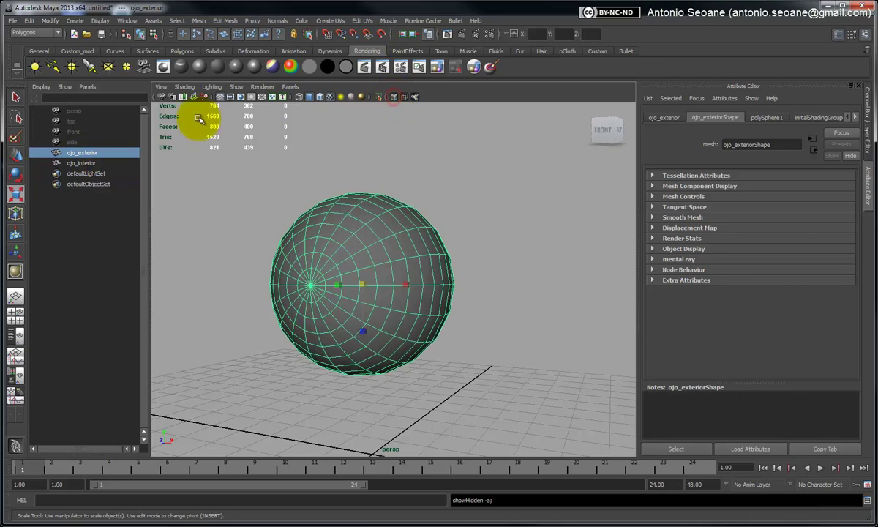
click(87, 164)
click(85, 153)
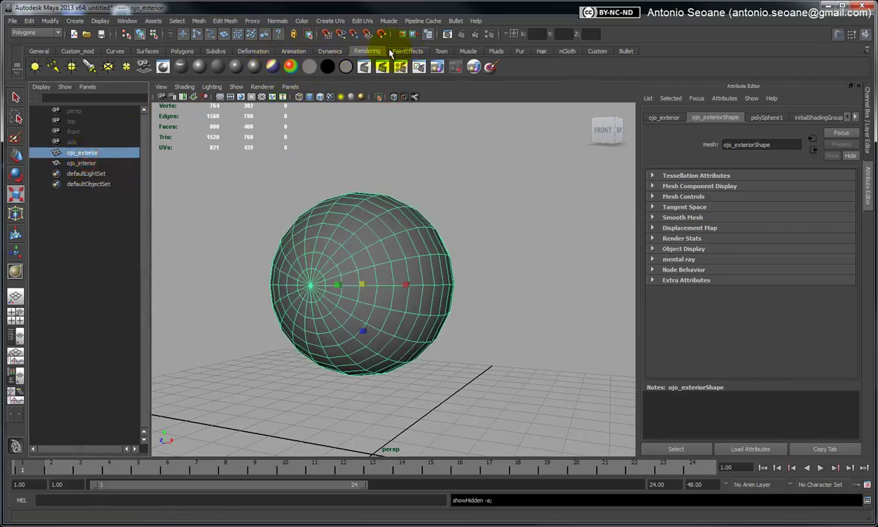
Assign ojo_exterior a Phong with white specular, cosine power 49.744 and partial transparency
click(236, 69)
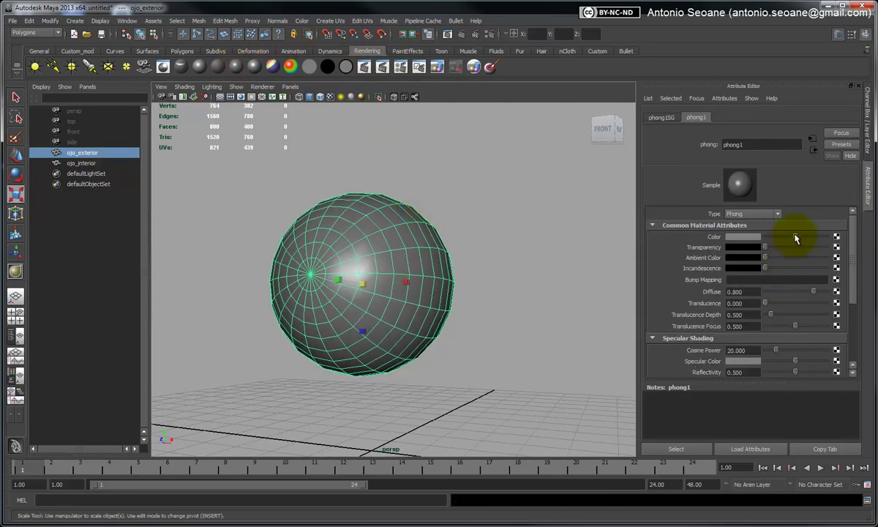
drag(796, 239, 801, 239)
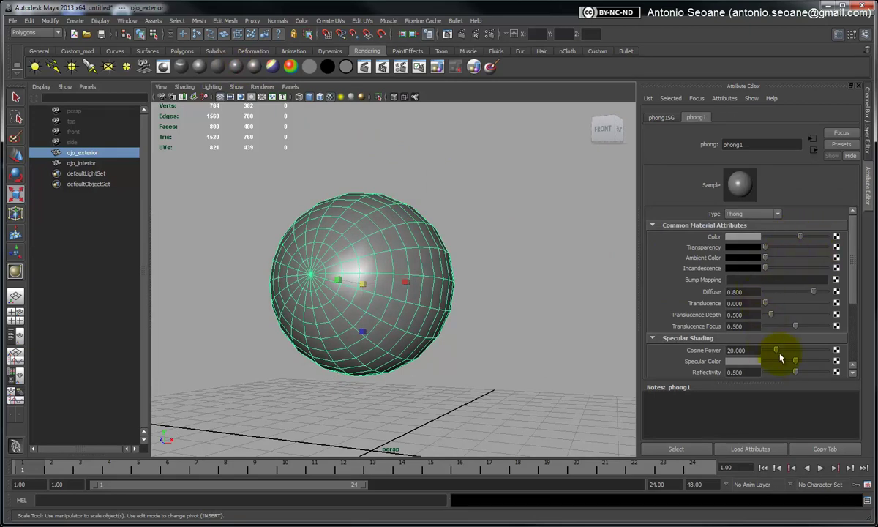
drag(818, 366, 849, 366)
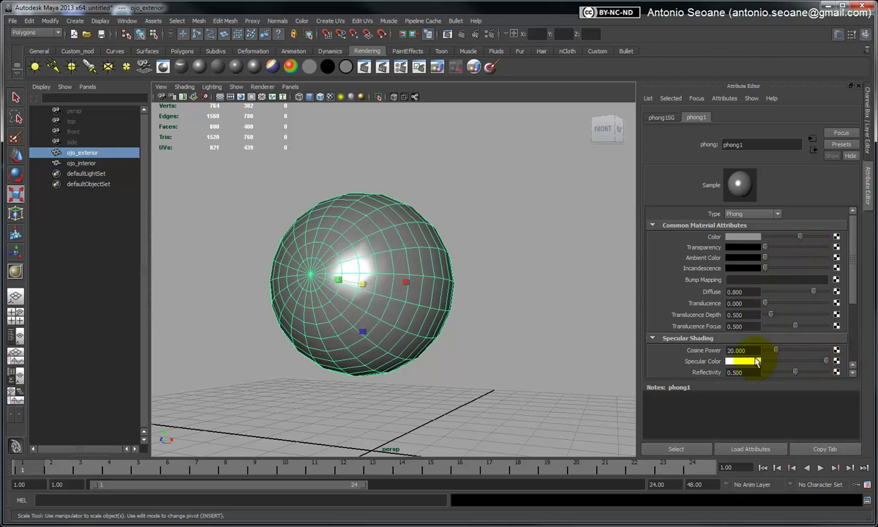
drag(777, 351, 795, 350)
mouse_move(853, 284)
mouse_down()
mouse_move(856, 337)
mouse_move(853, 284)
mouse_up()
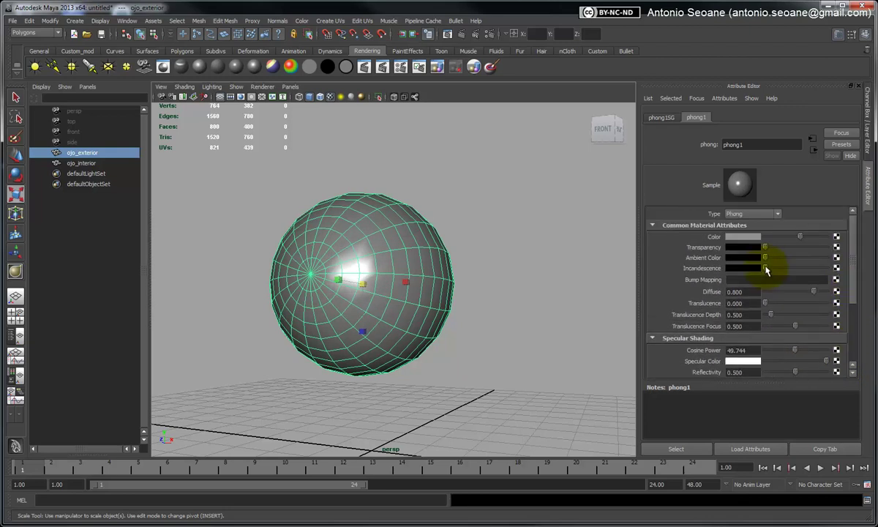
mouse_move(765, 247)
mouse_down()
mouse_move(801, 247)
mouse_move(778, 253)
mouse_up()
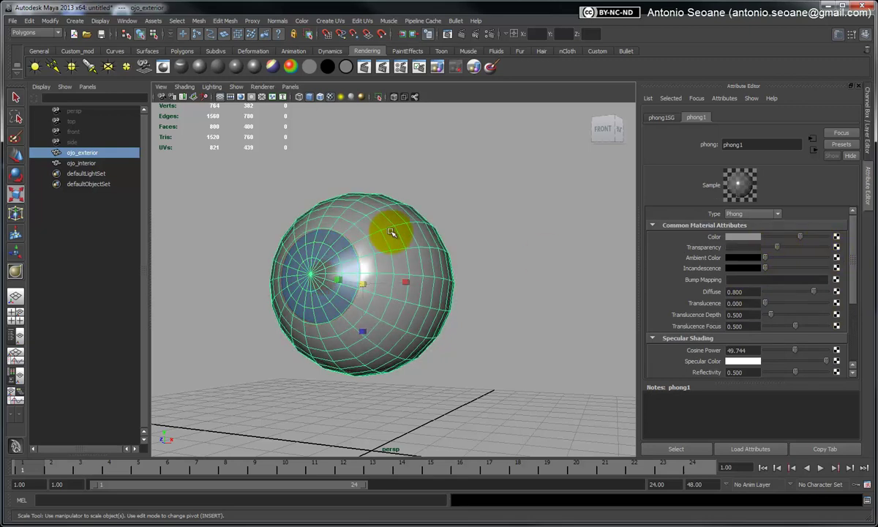
click(254, 87)
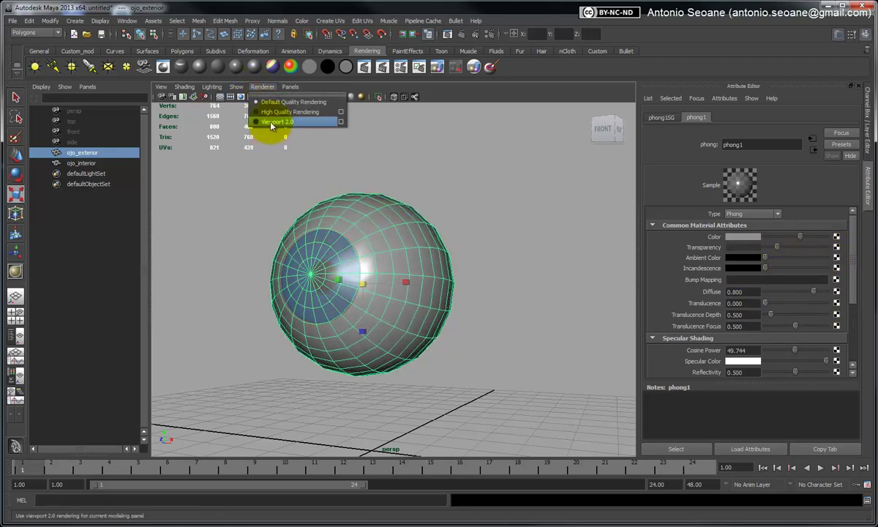
Switch the viewport to High Quality Rendering and push phong1's transparency to maximum, then deselect
click(276, 112)
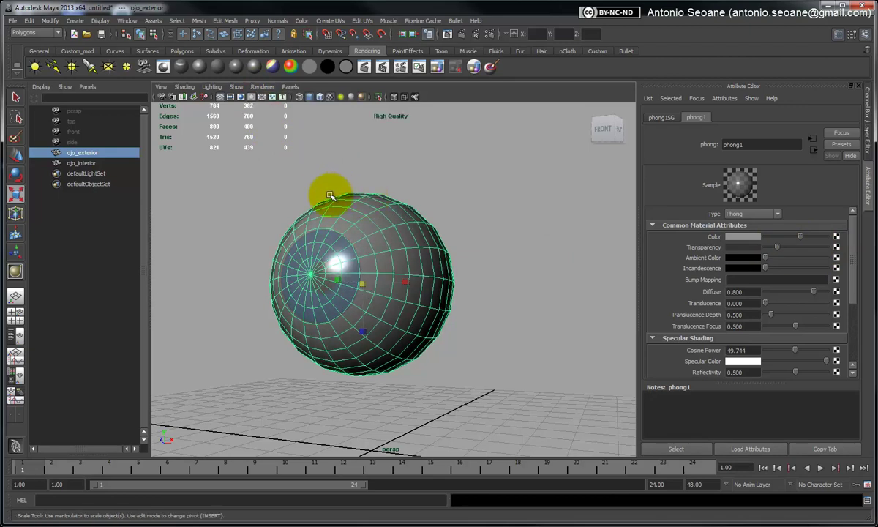
alt+right_drag(329, 196, 384, 204)
mouse_move(385, 204)
alt+middle_down()
mouse_move(406, 227)
mouse_move(424, 229)
alt+middle_up()
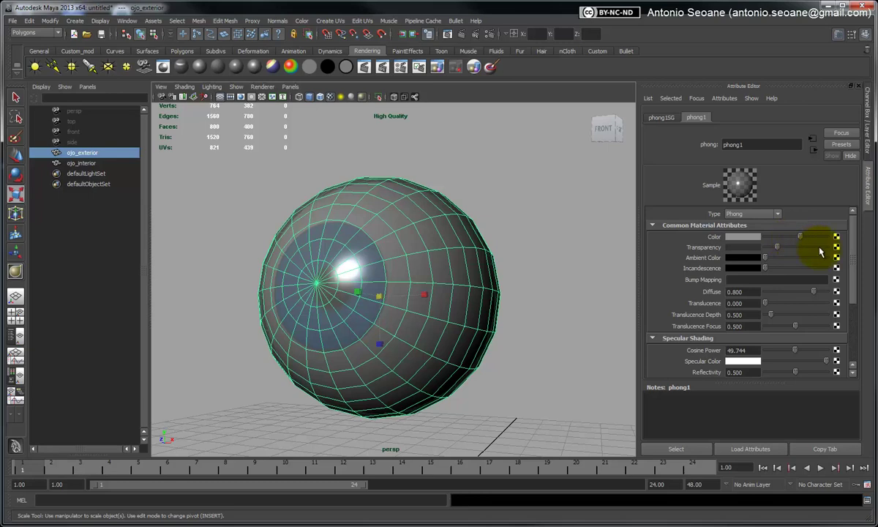
drag(818, 251, 855, 256)
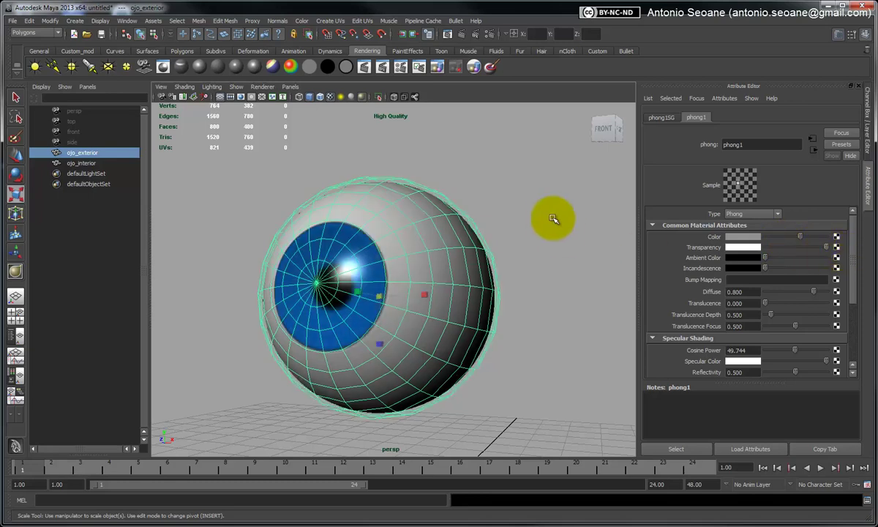
click(512, 202)
mouse_move(435, 234)
alt+mouse_down()
mouse_move(465, 237)
mouse_move(424, 247)
mouse_move(447, 251)
mouse_move(447, 222)
mouse_move(407, 235)
mouse_move(435, 231)
alt+mouse_up()
key(r)
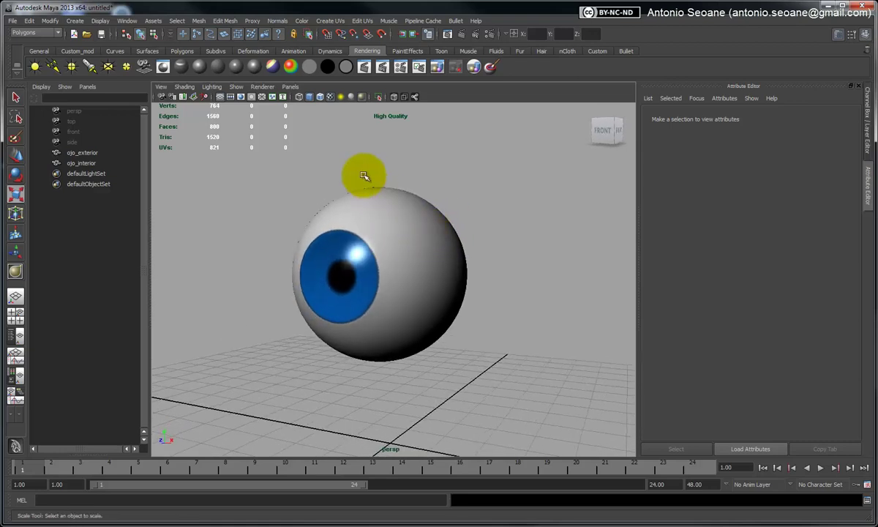